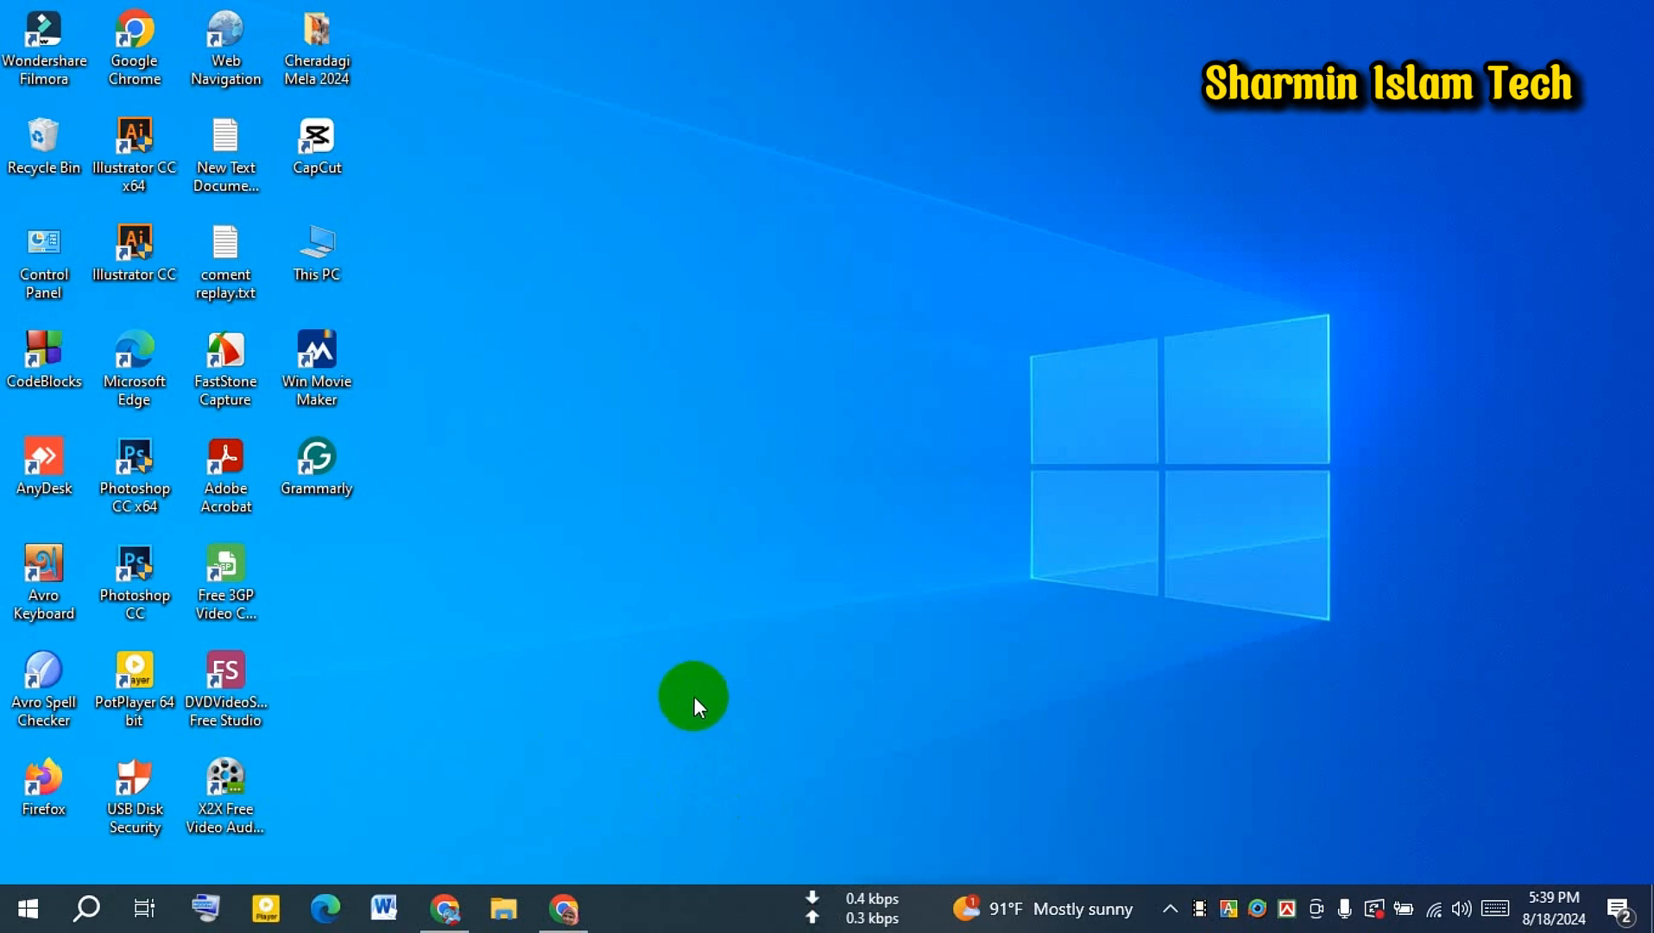
Search Windows for "Device manager" and open Device Manager.
click(104, 904)
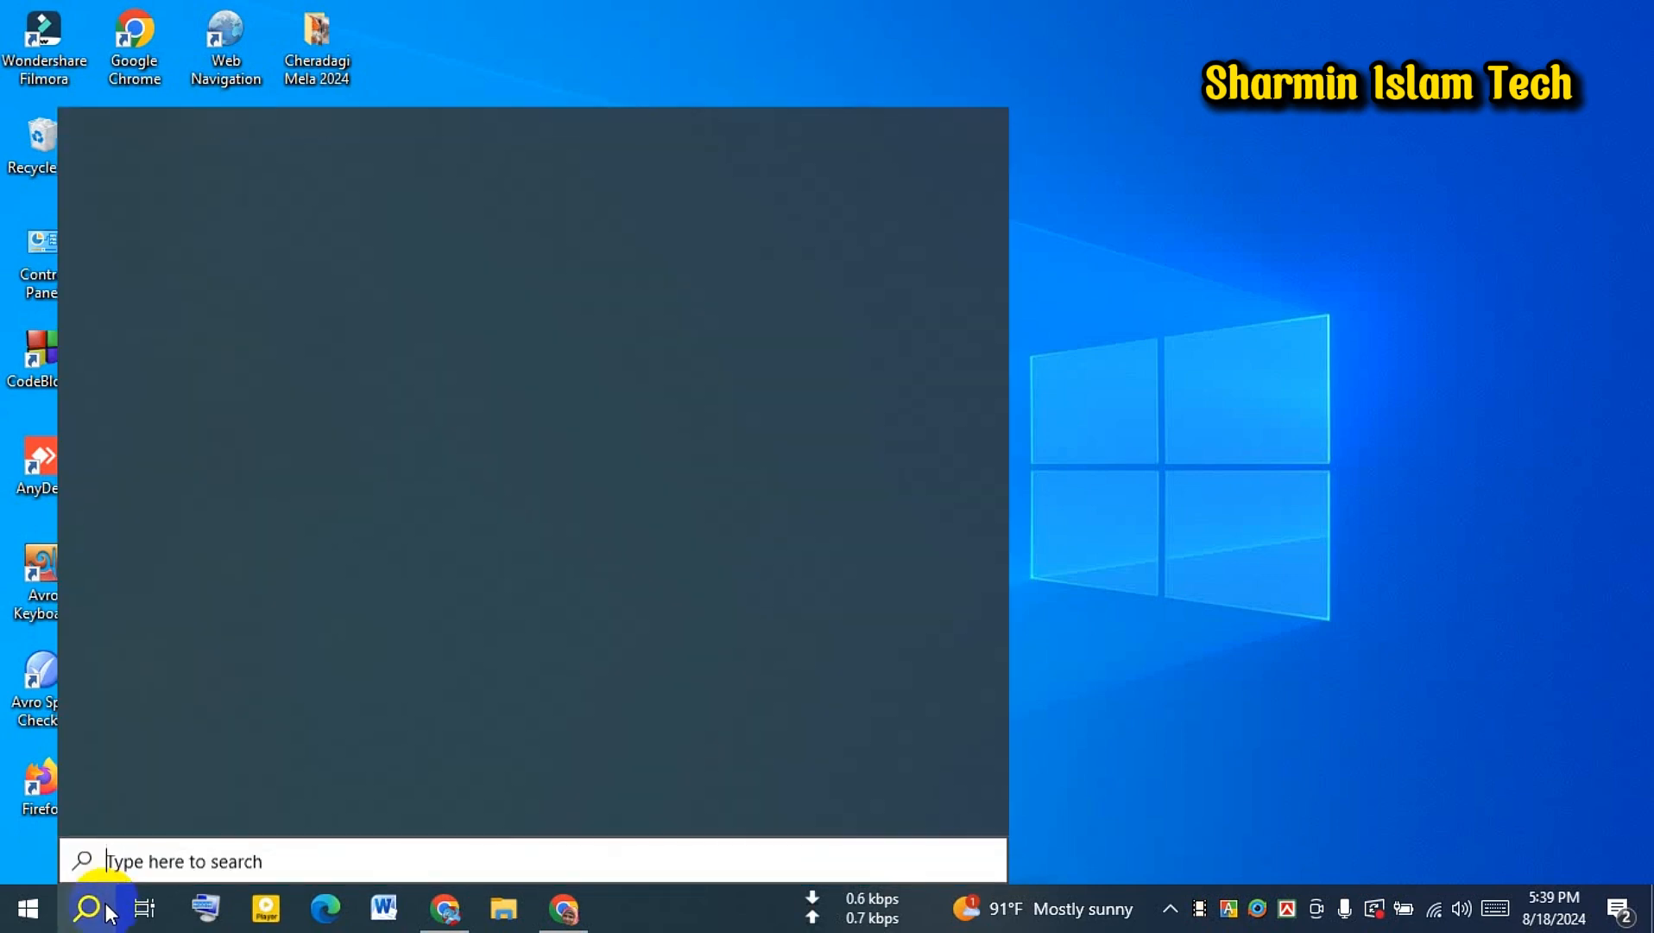
text(De)
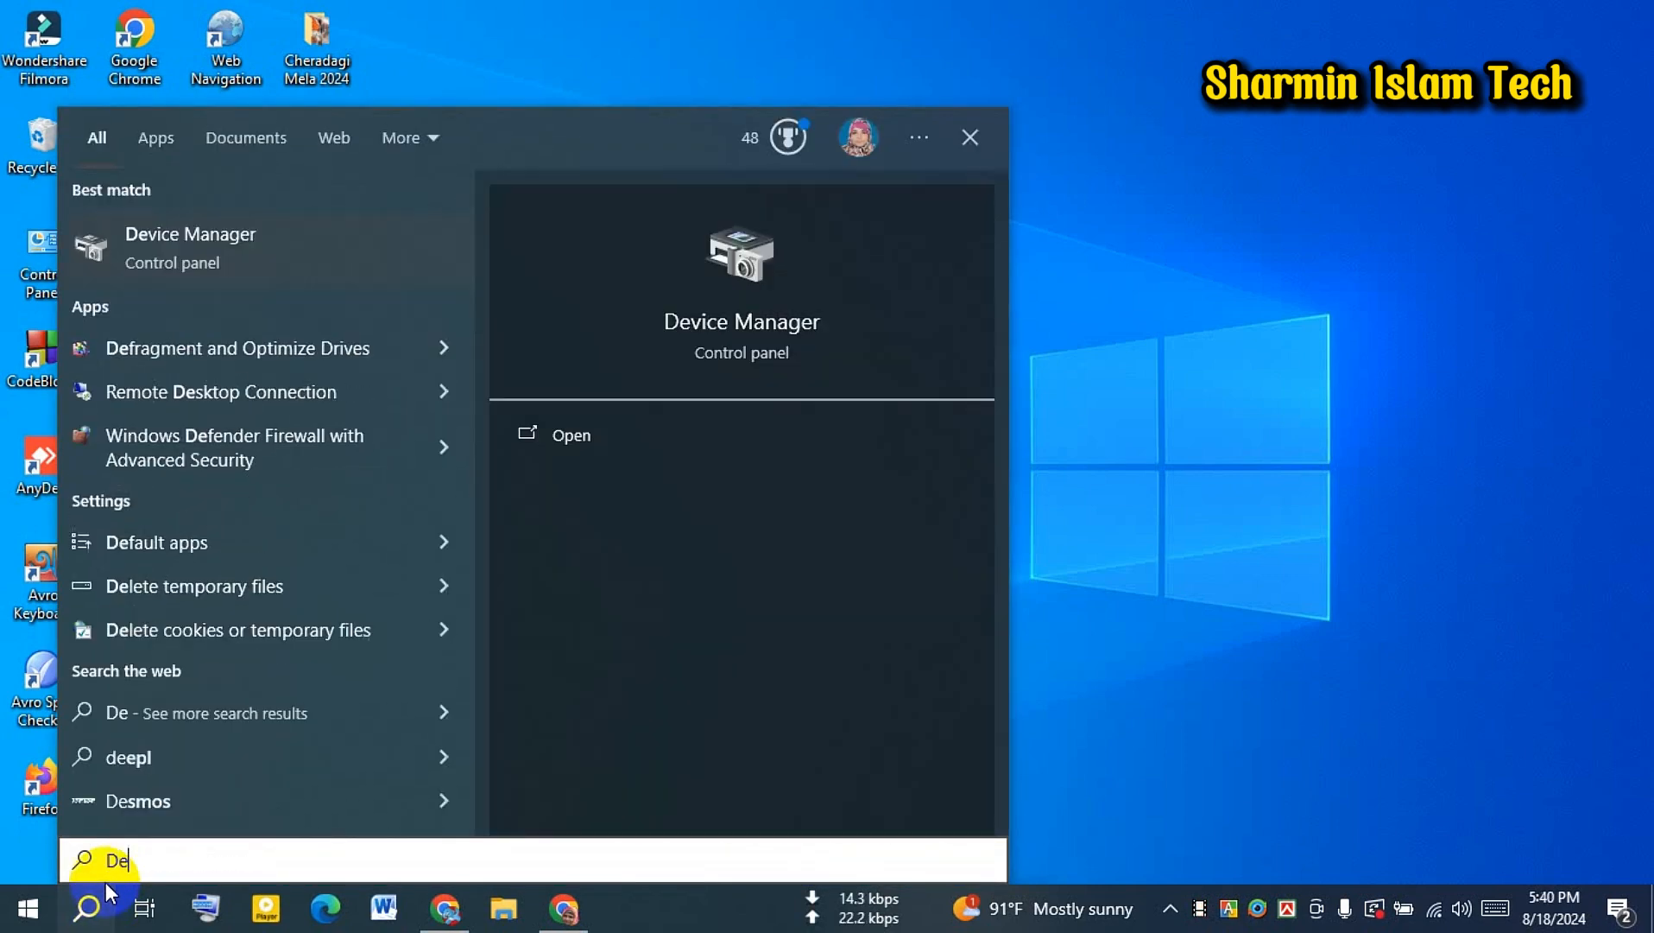
text(vi)
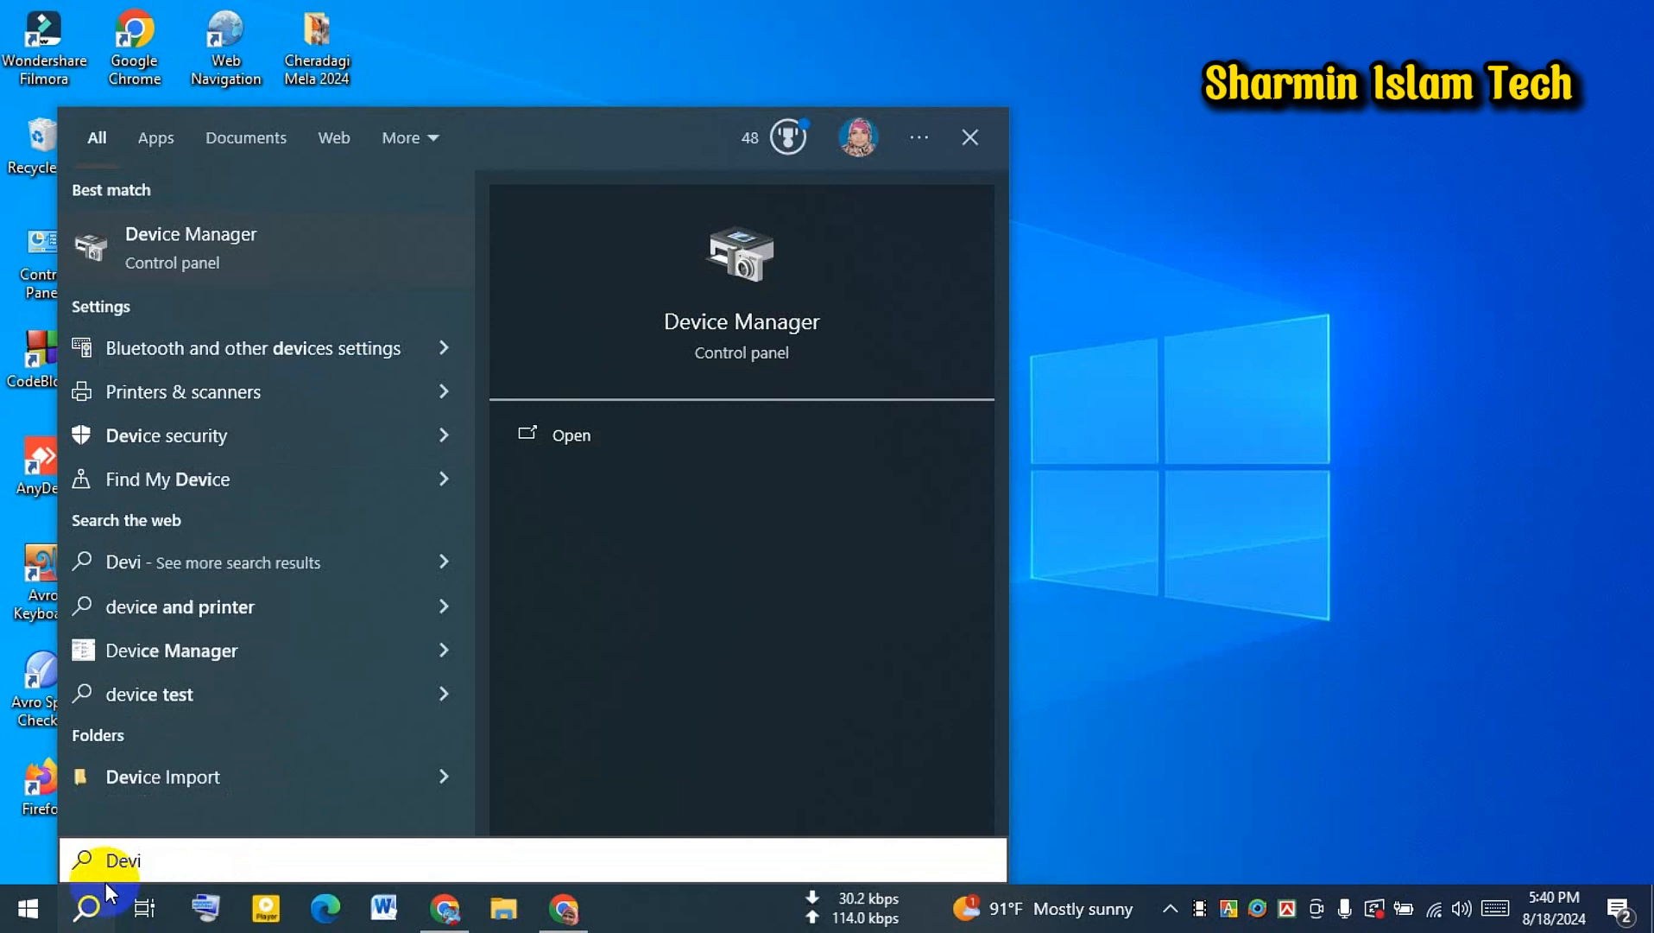
text(ce manager)
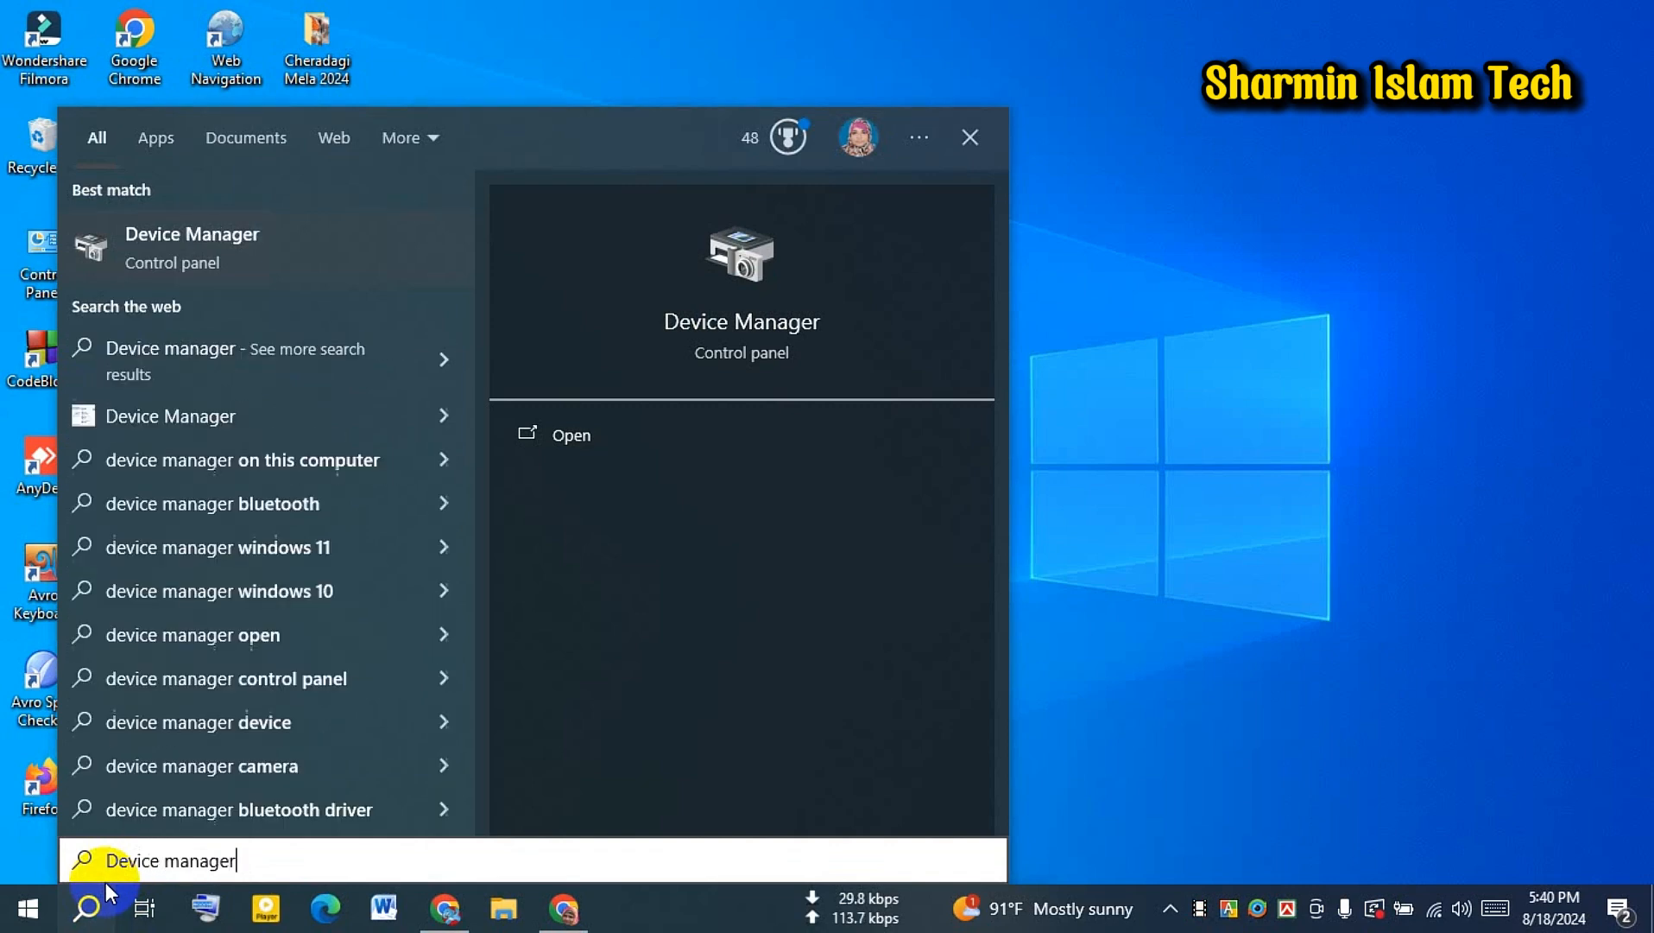
click(205, 230)
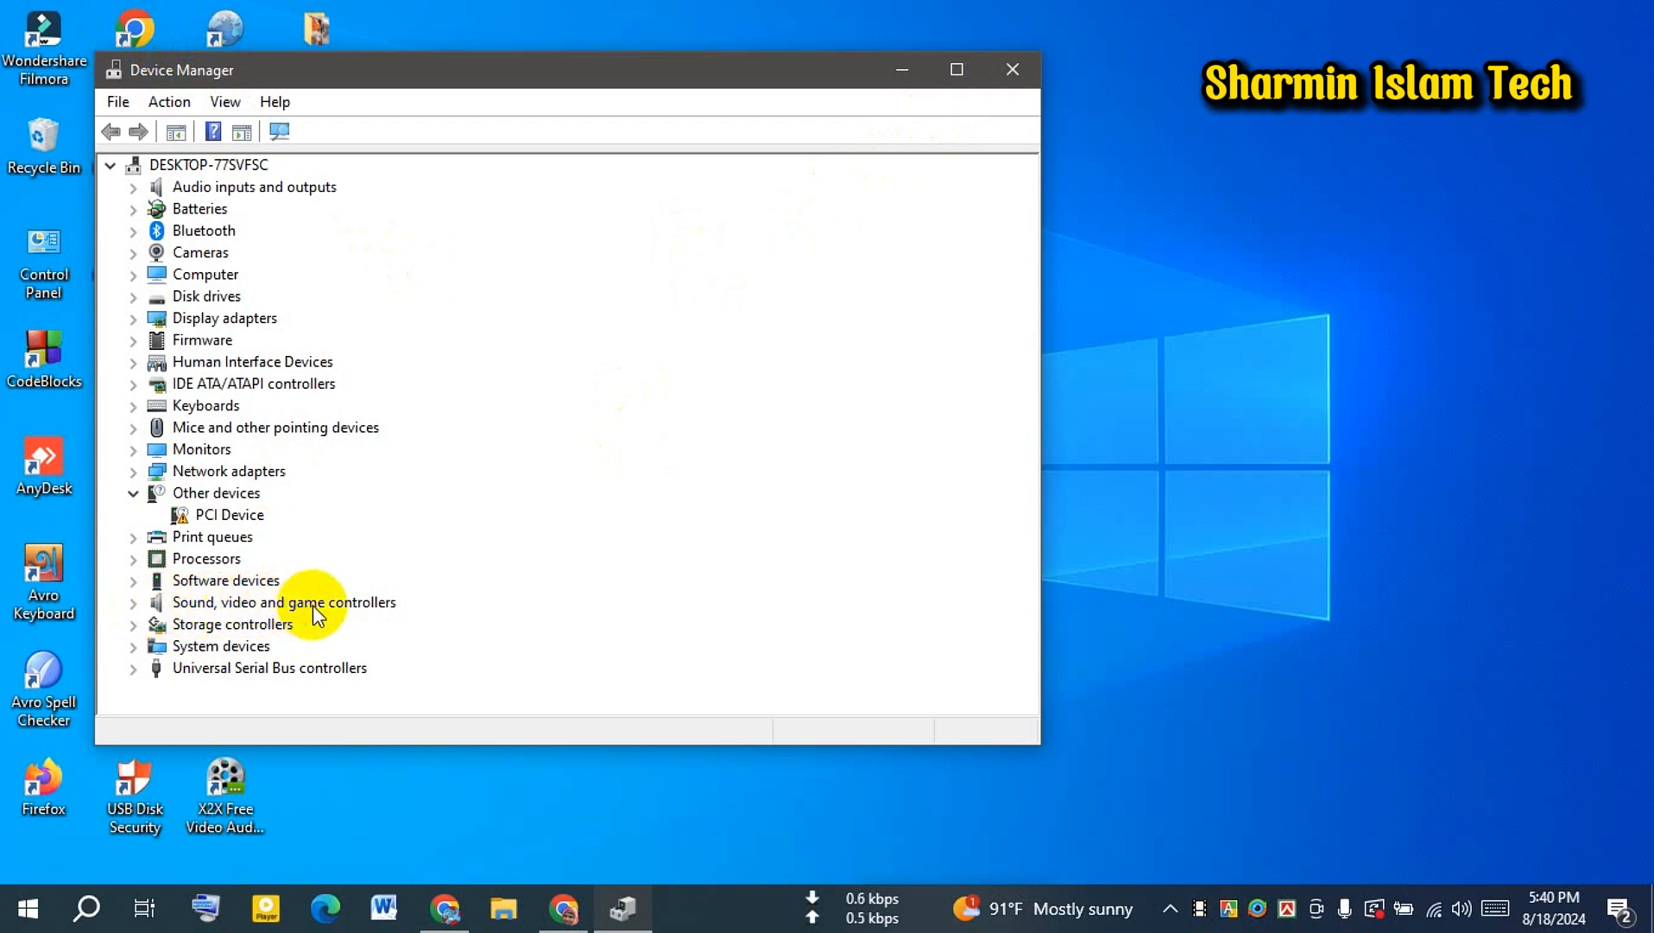
Open the driver properties of High Definition Audio Device under Sound, video and game controllers.
click(133, 604)
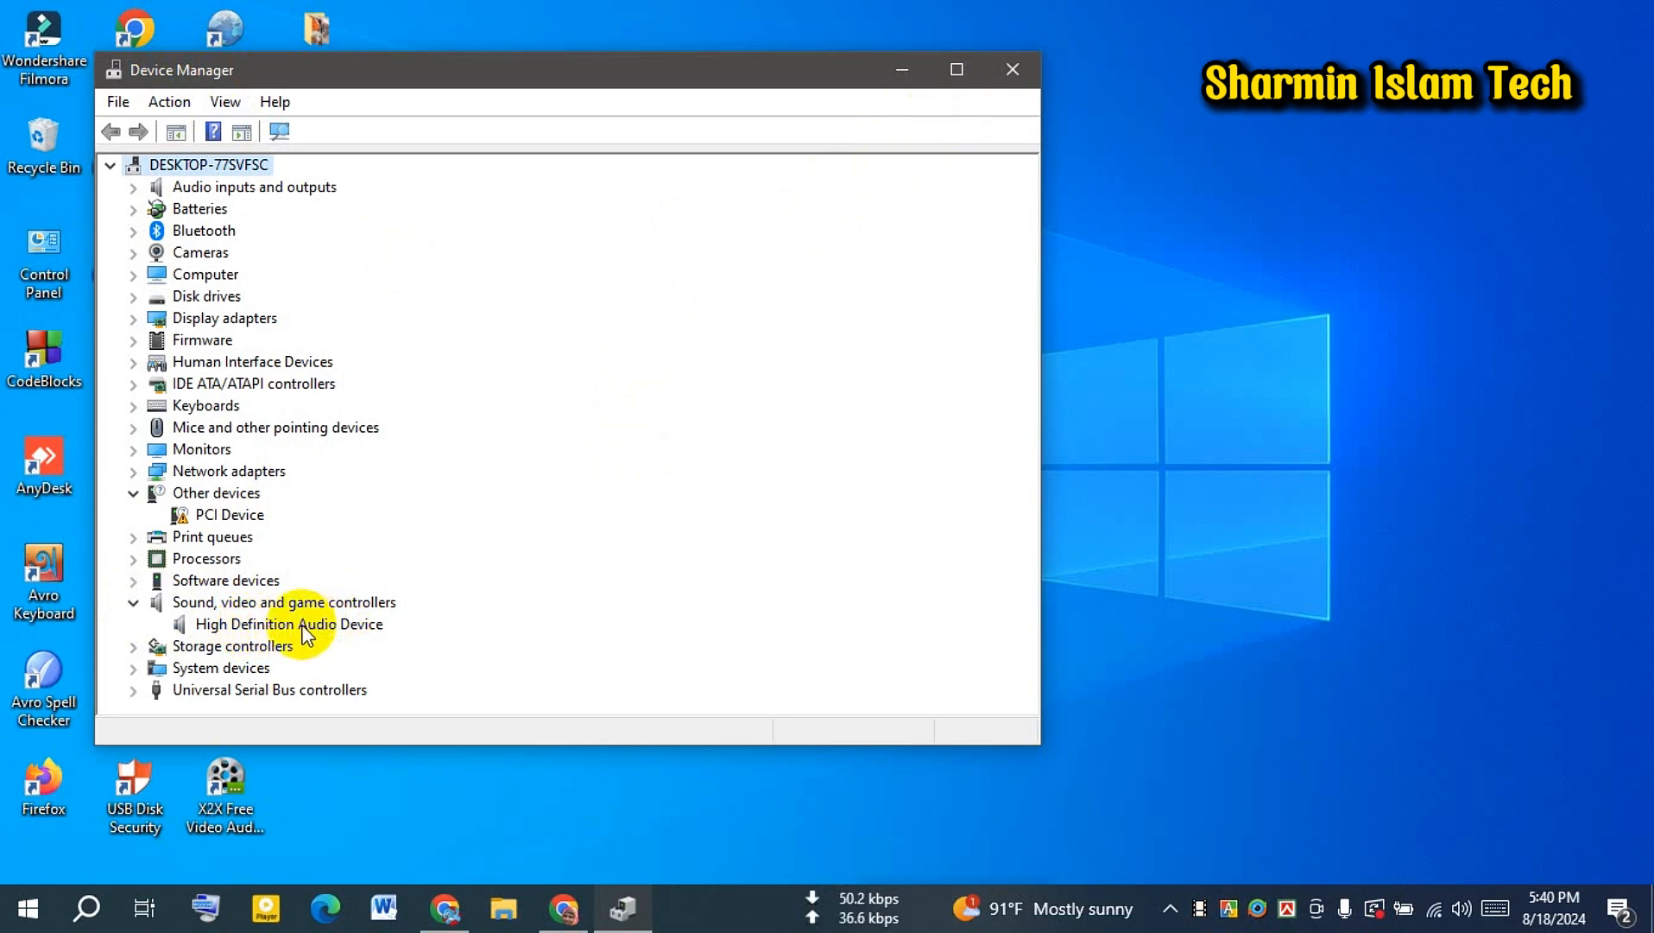
click(268, 625)
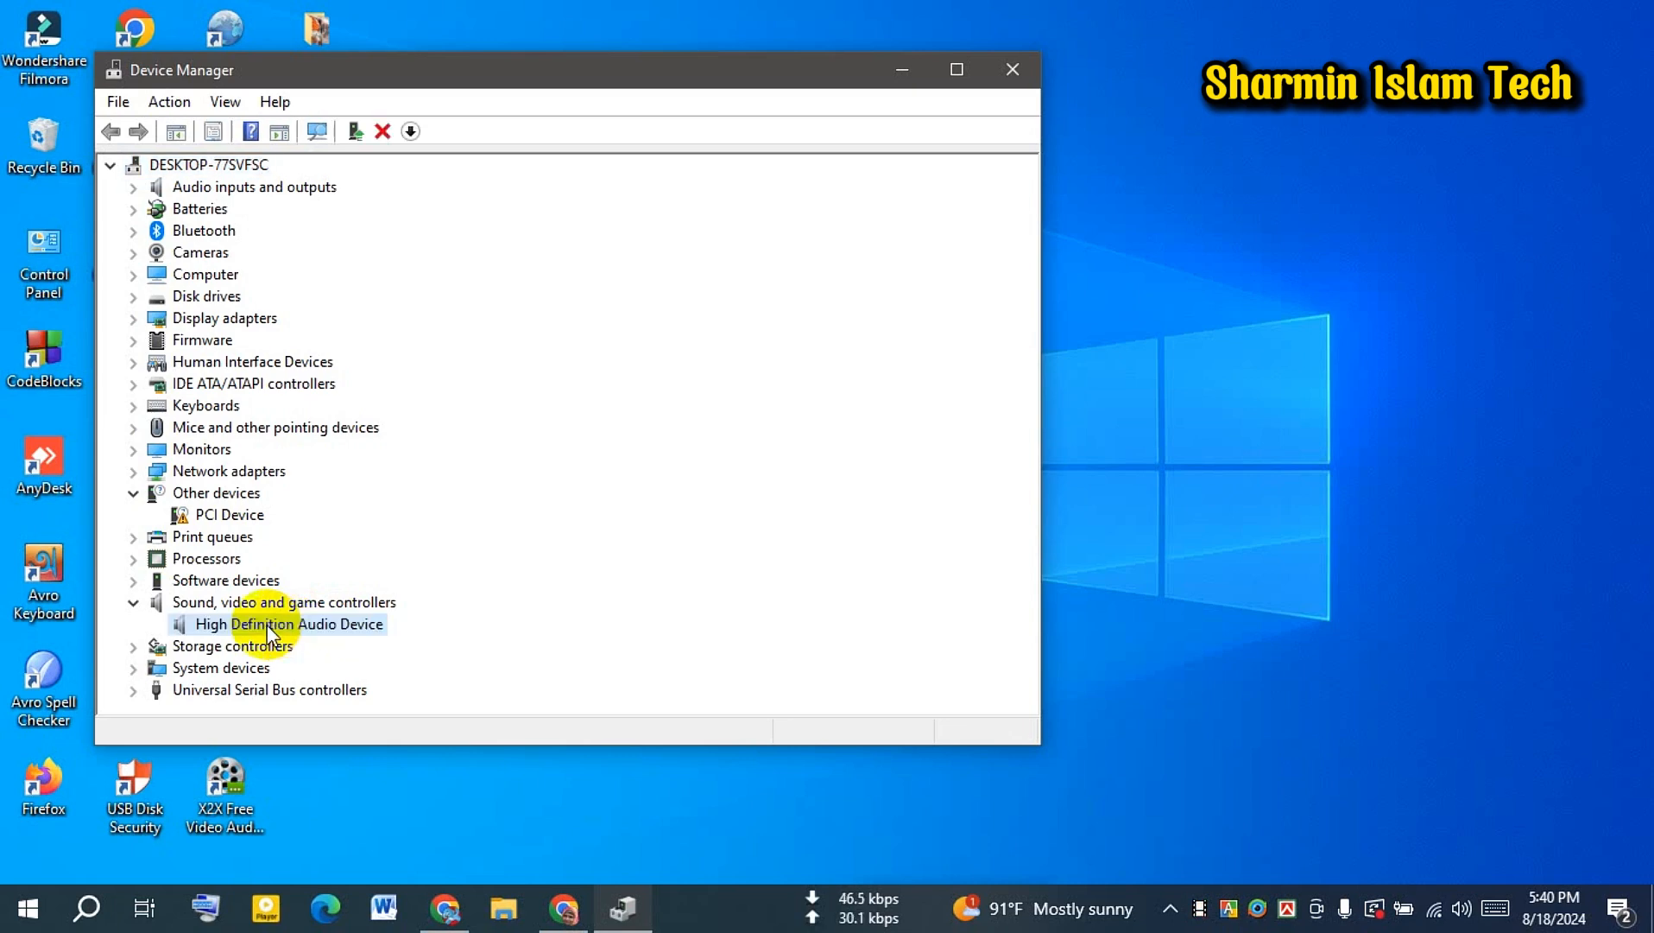
right_click(270, 624)
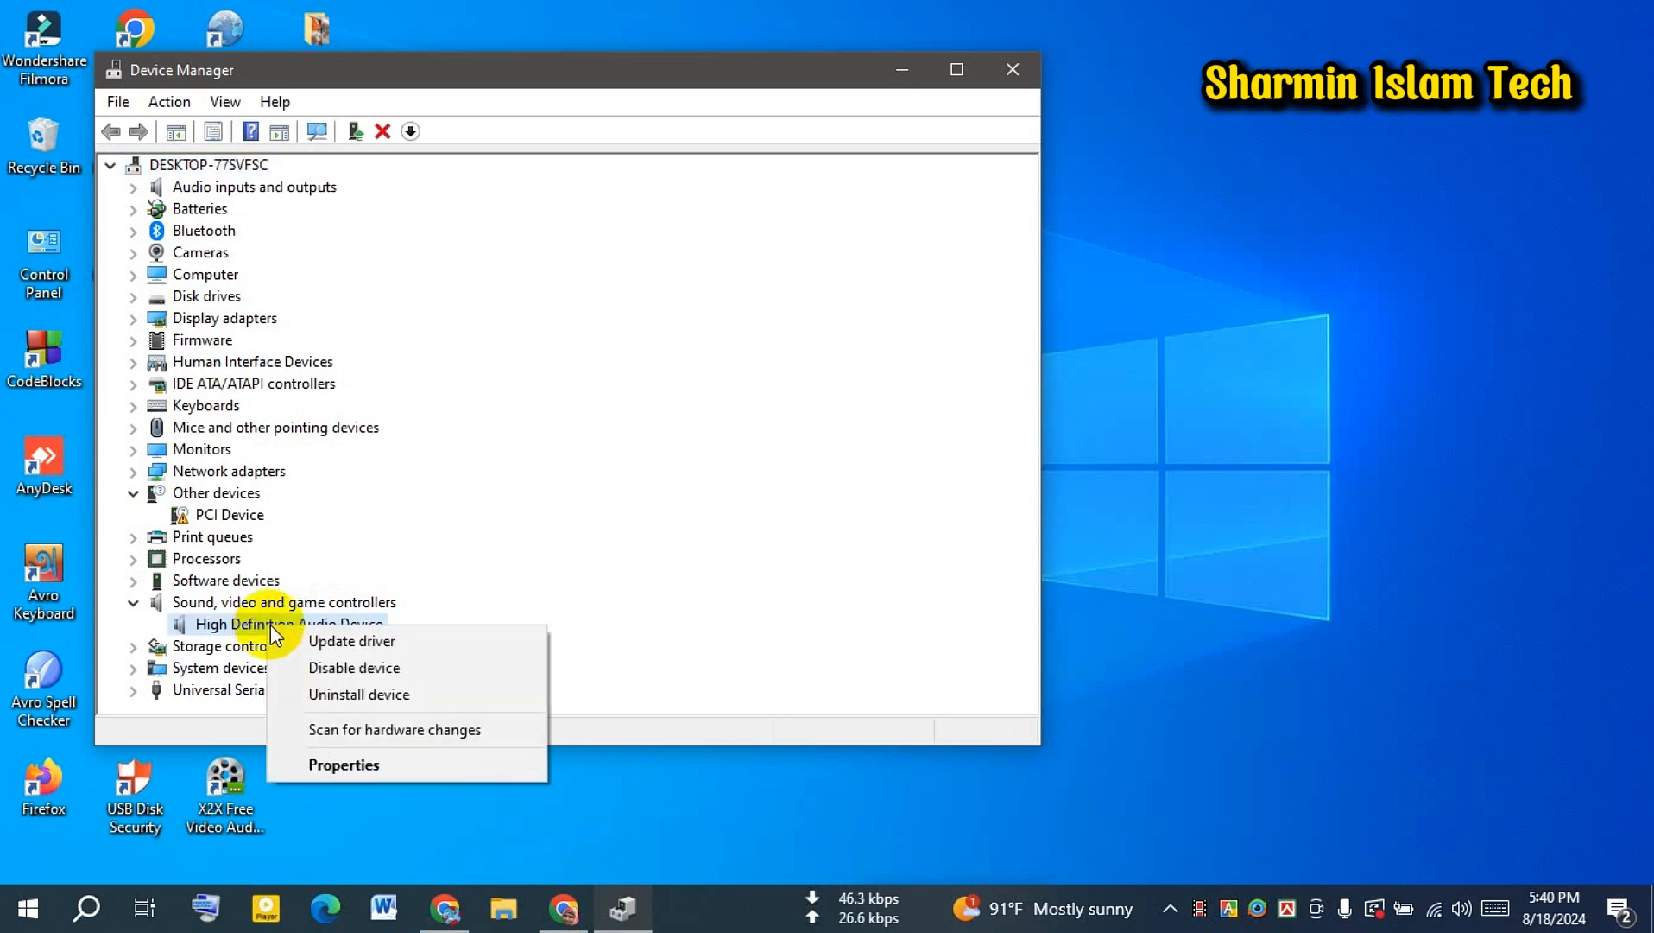
click(353, 767)
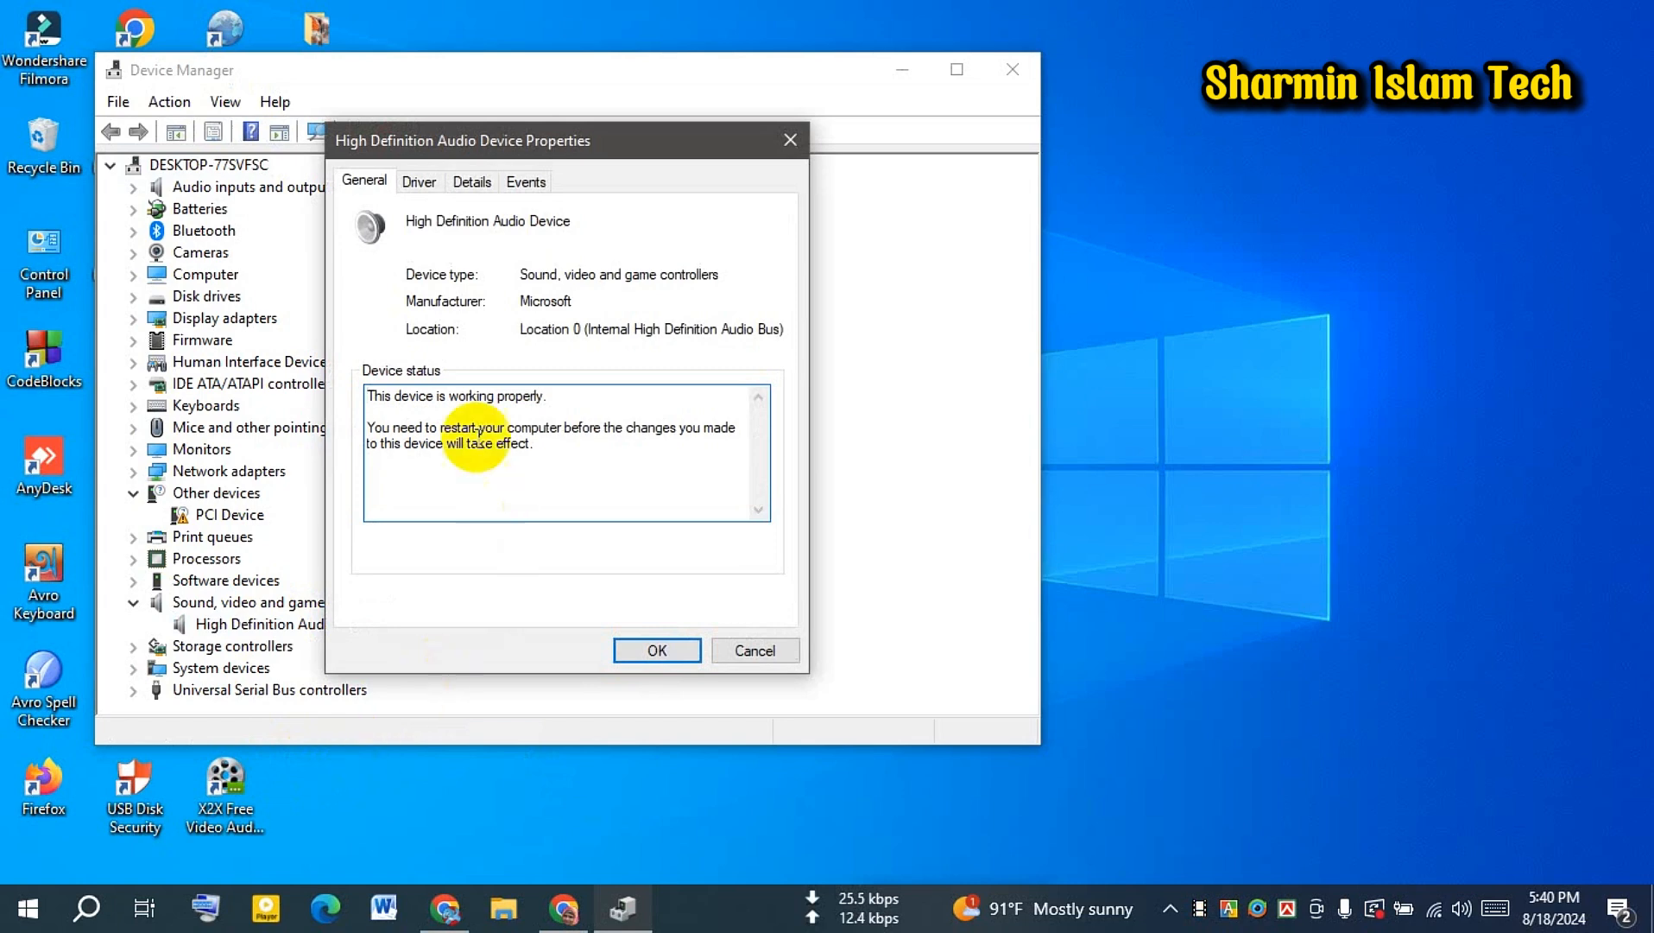
click(417, 184)
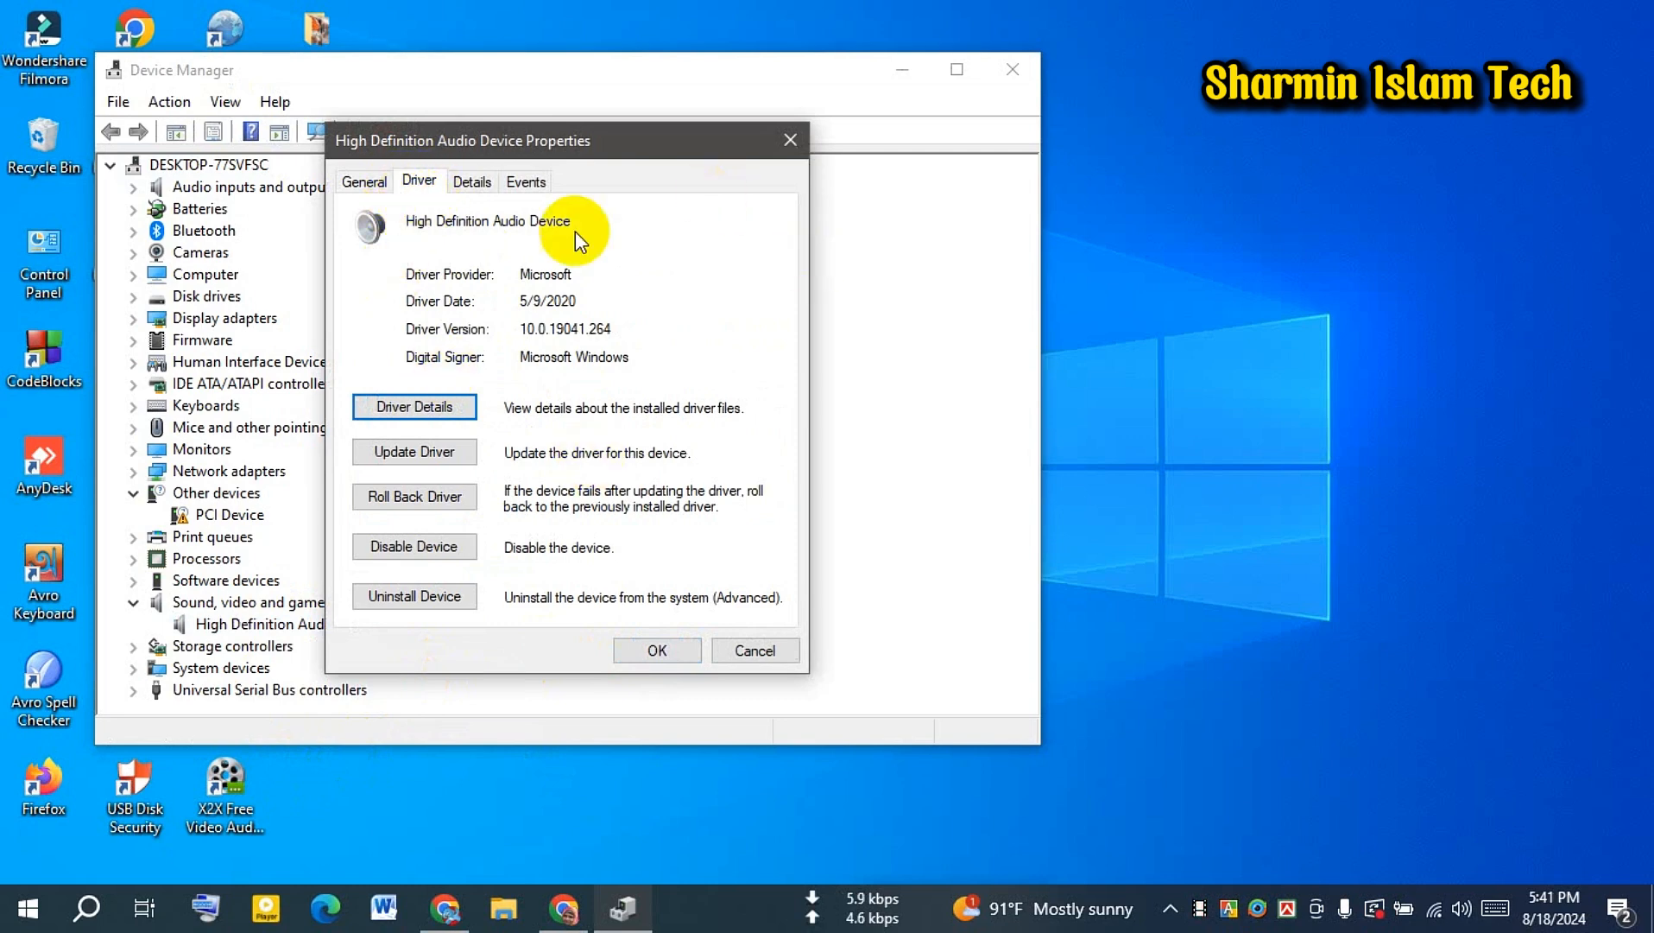
Update the audio driver manually from the computer's available drivers, choosing High Definition Audio Device and continuing despite the compatibility warning.
click(421, 458)
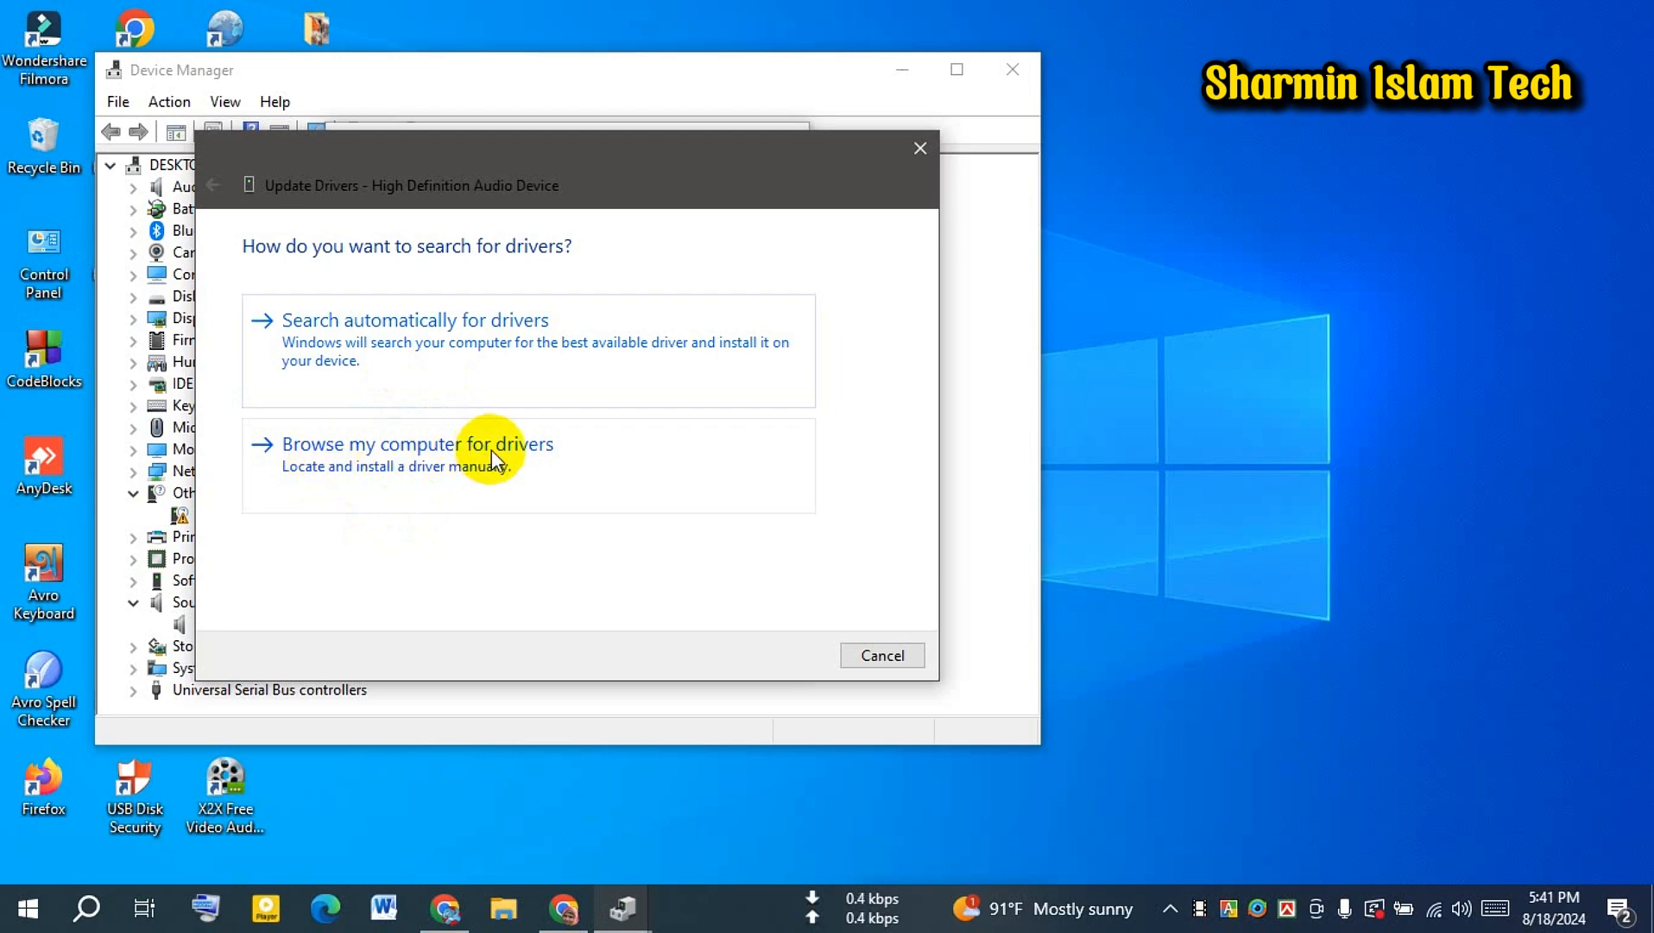
click(548, 449)
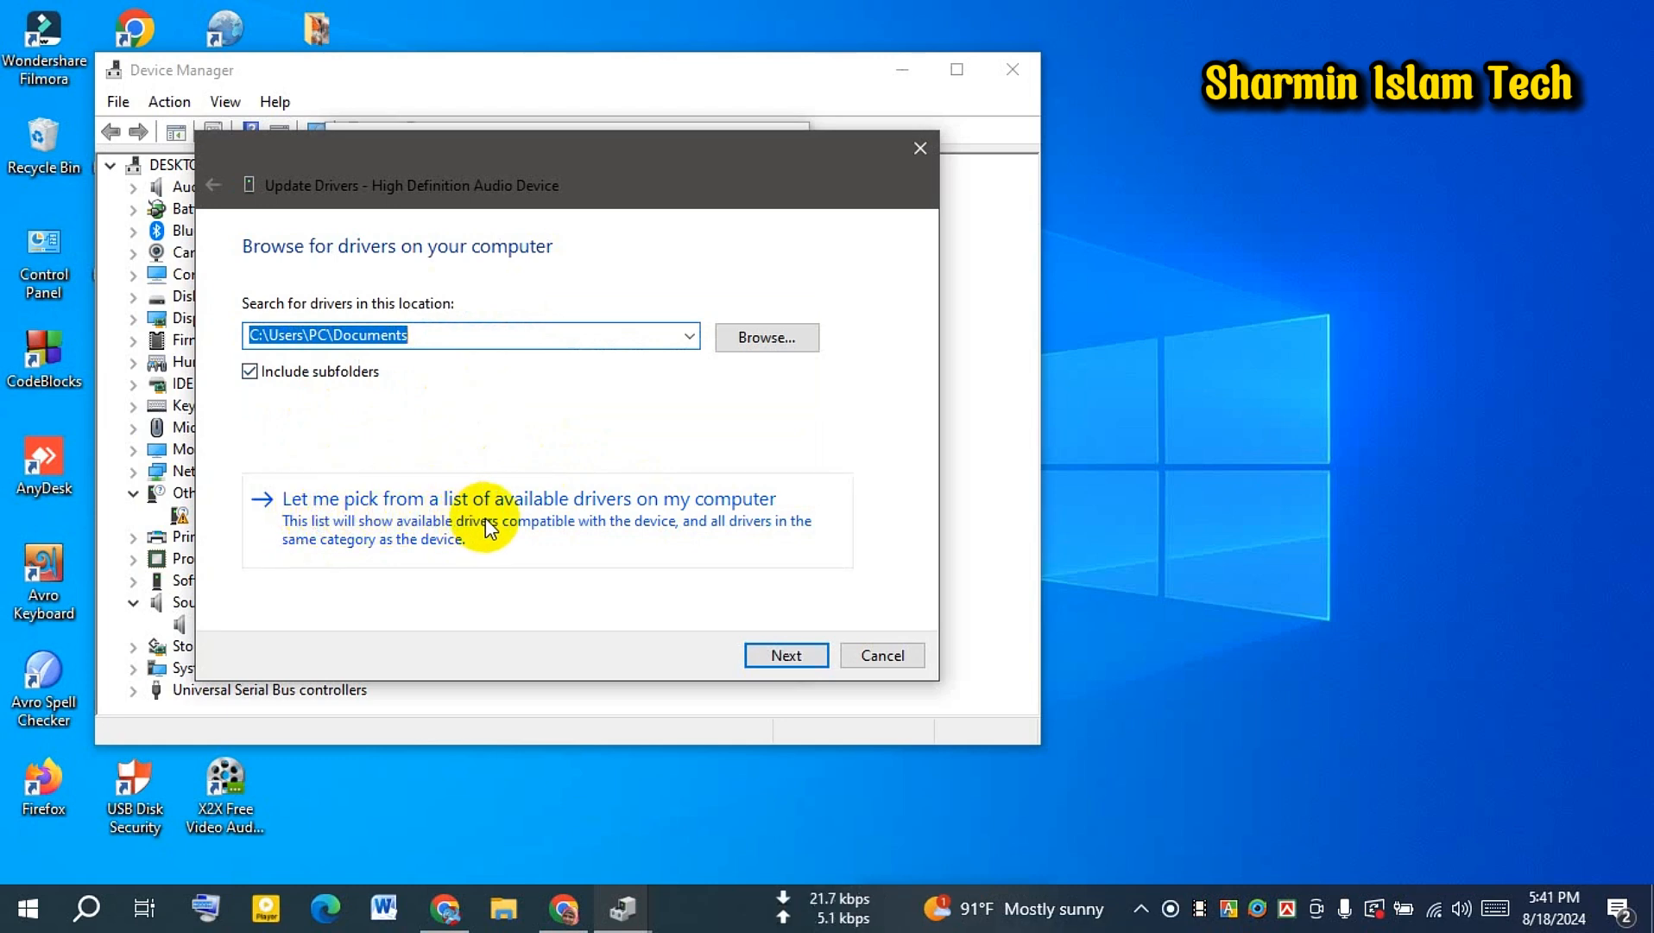
click(645, 512)
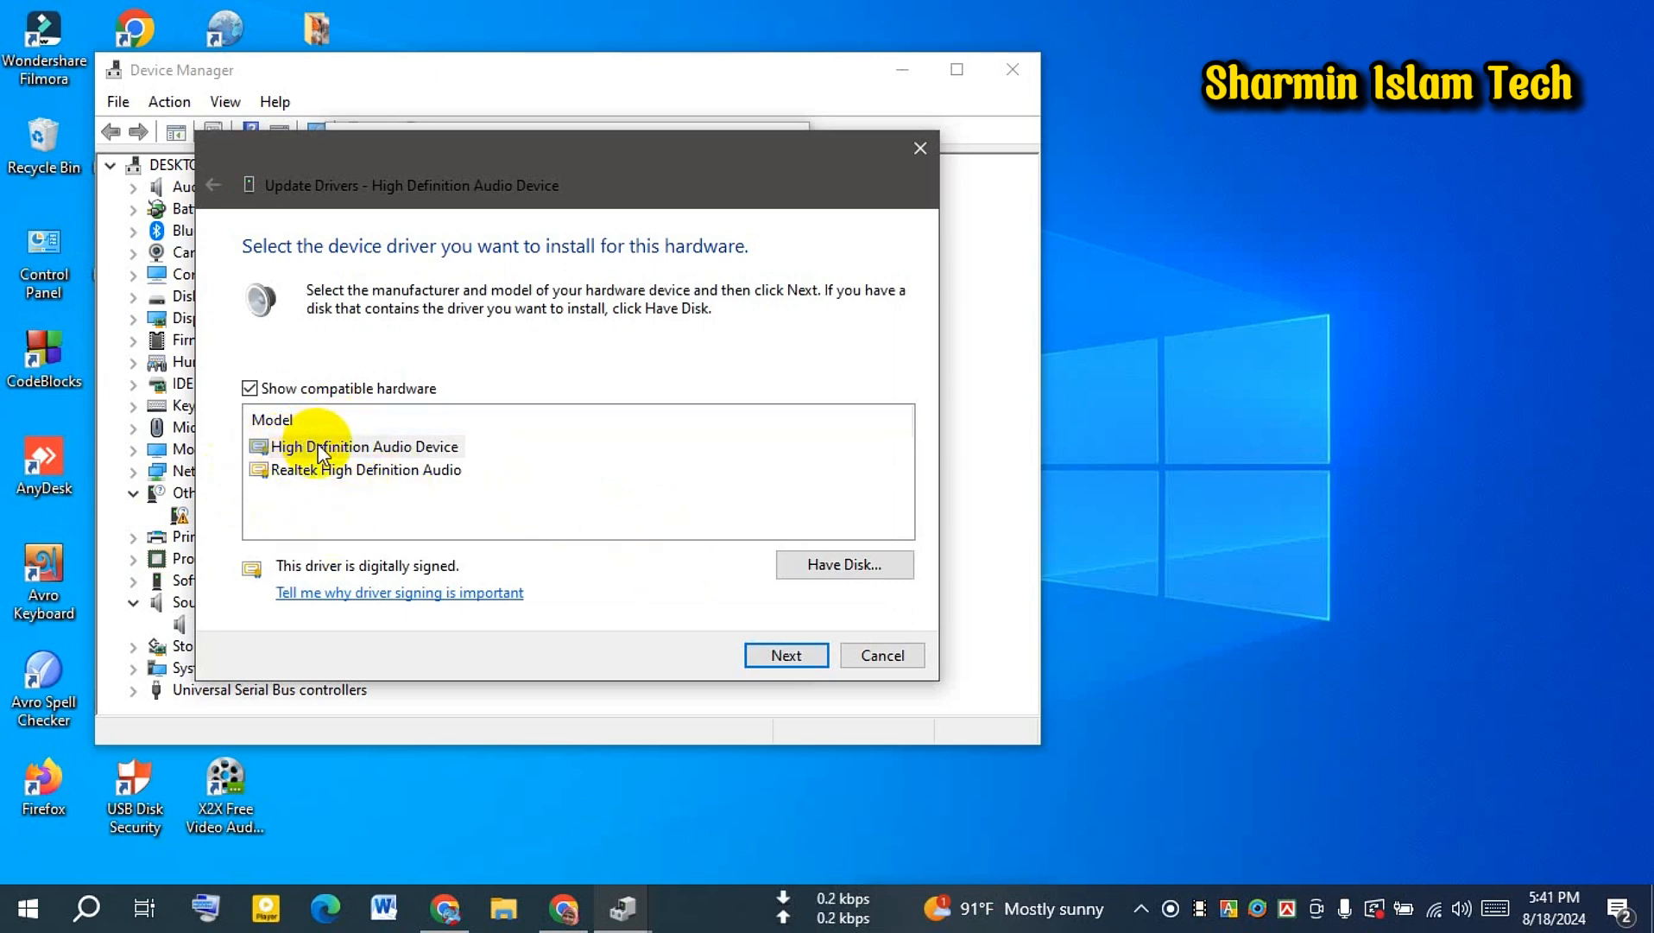
click(393, 459)
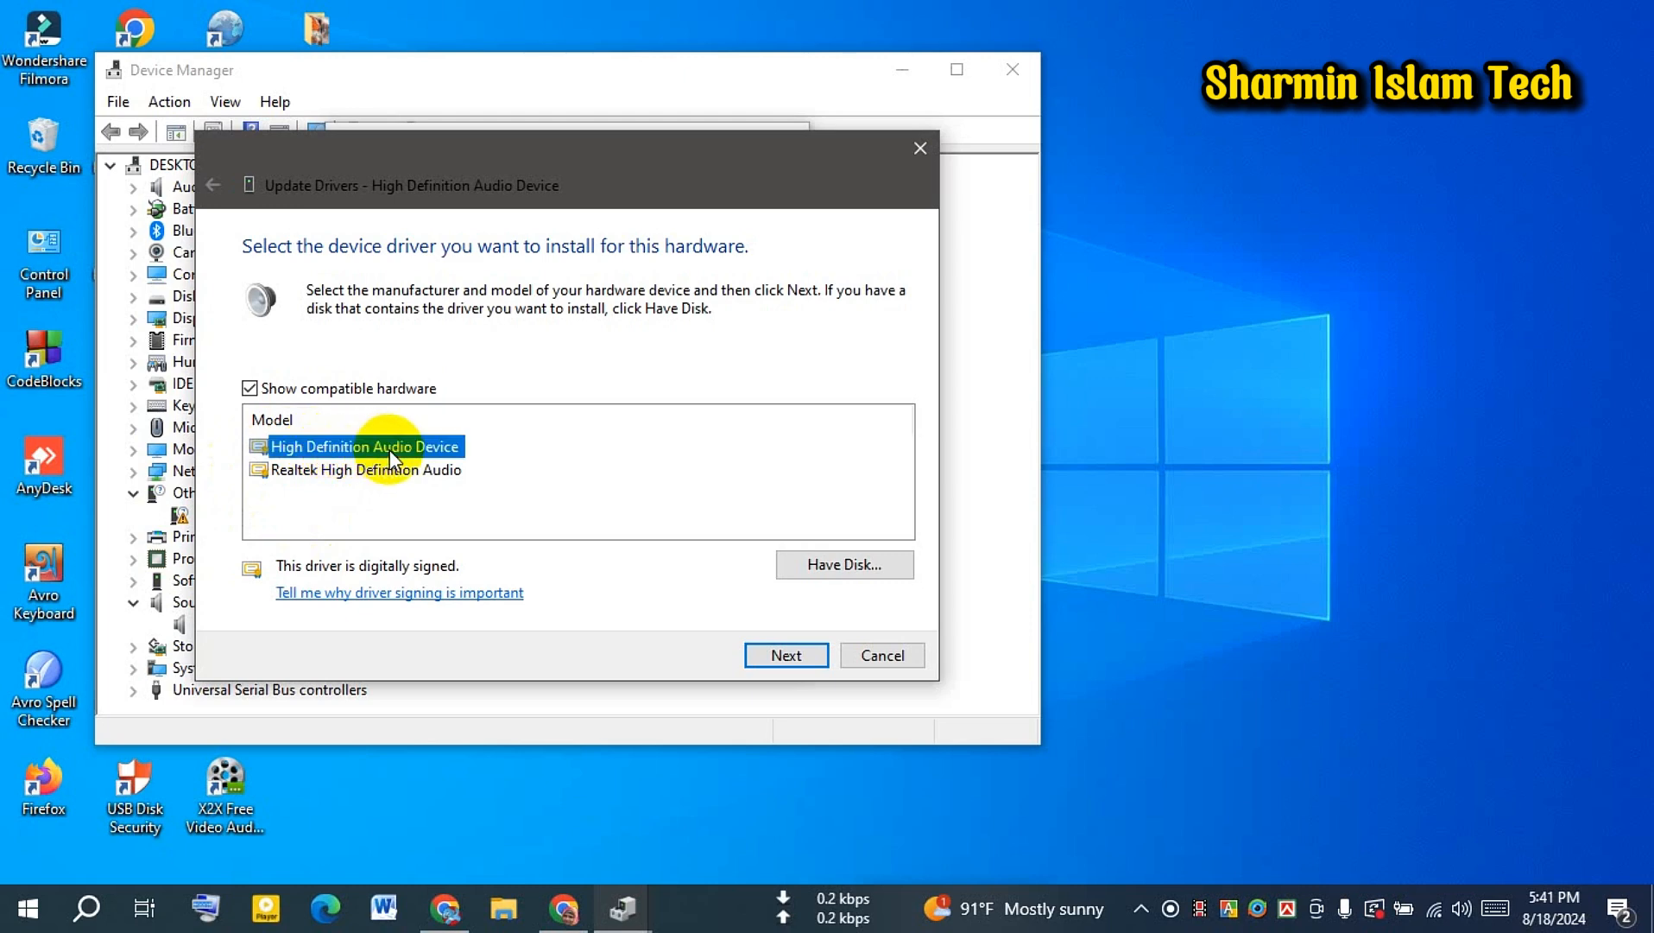
click(778, 653)
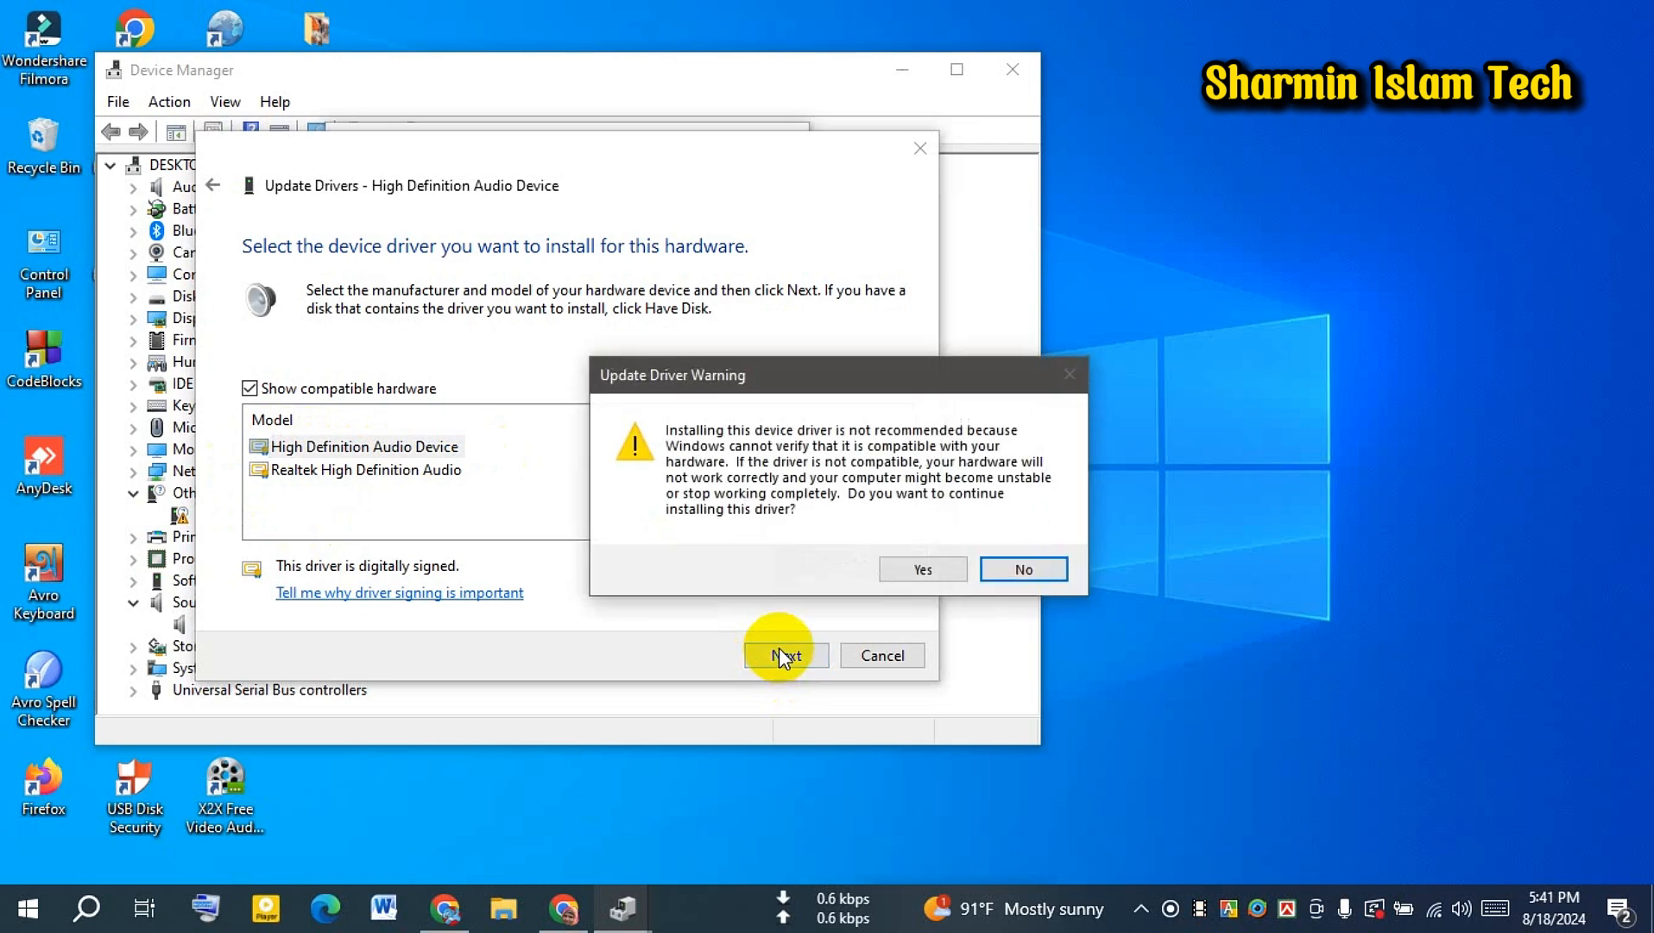
click(922, 567)
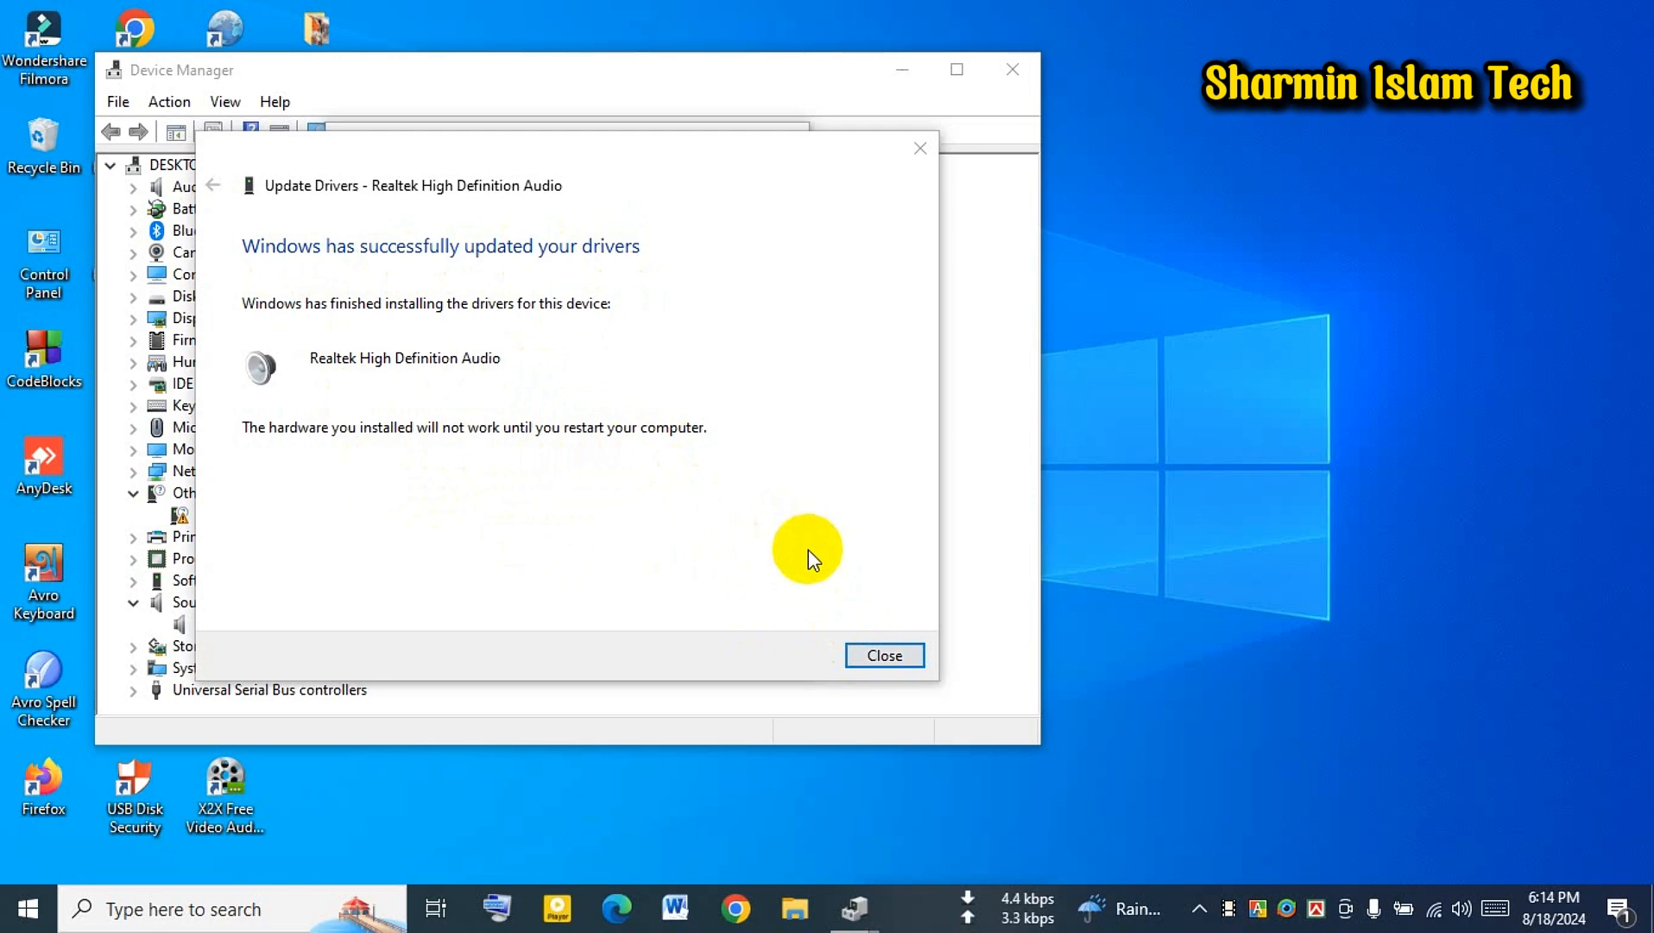
Close the finished driver update and Device Manager, and refresh the desktop.
click(867, 652)
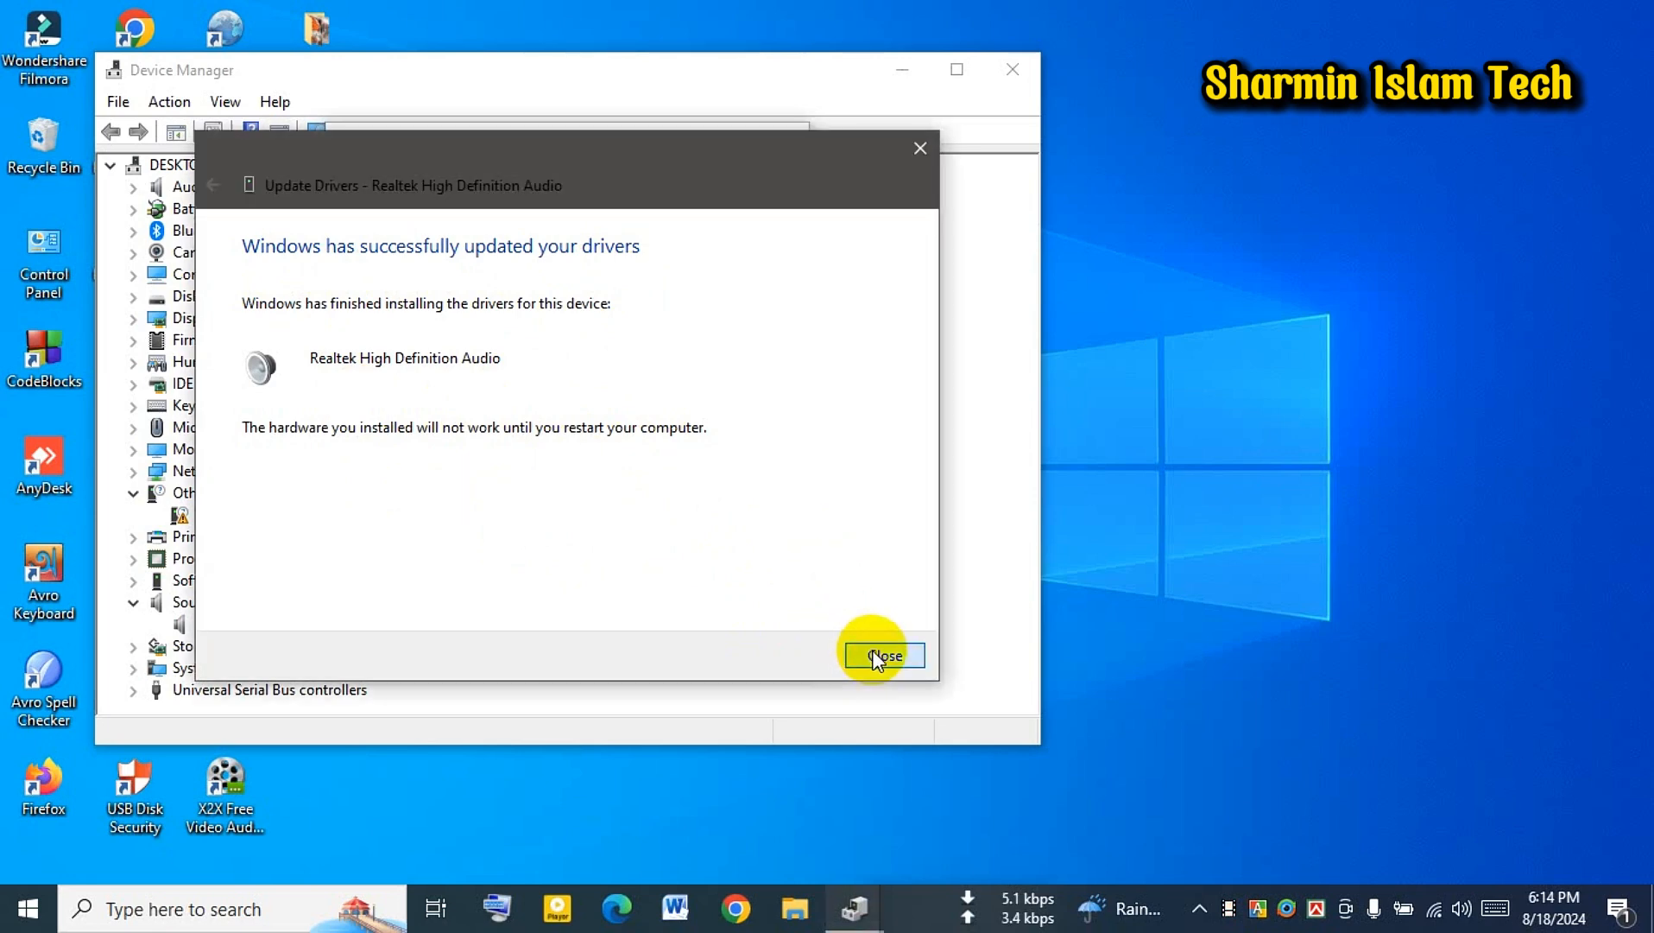
click(656, 650)
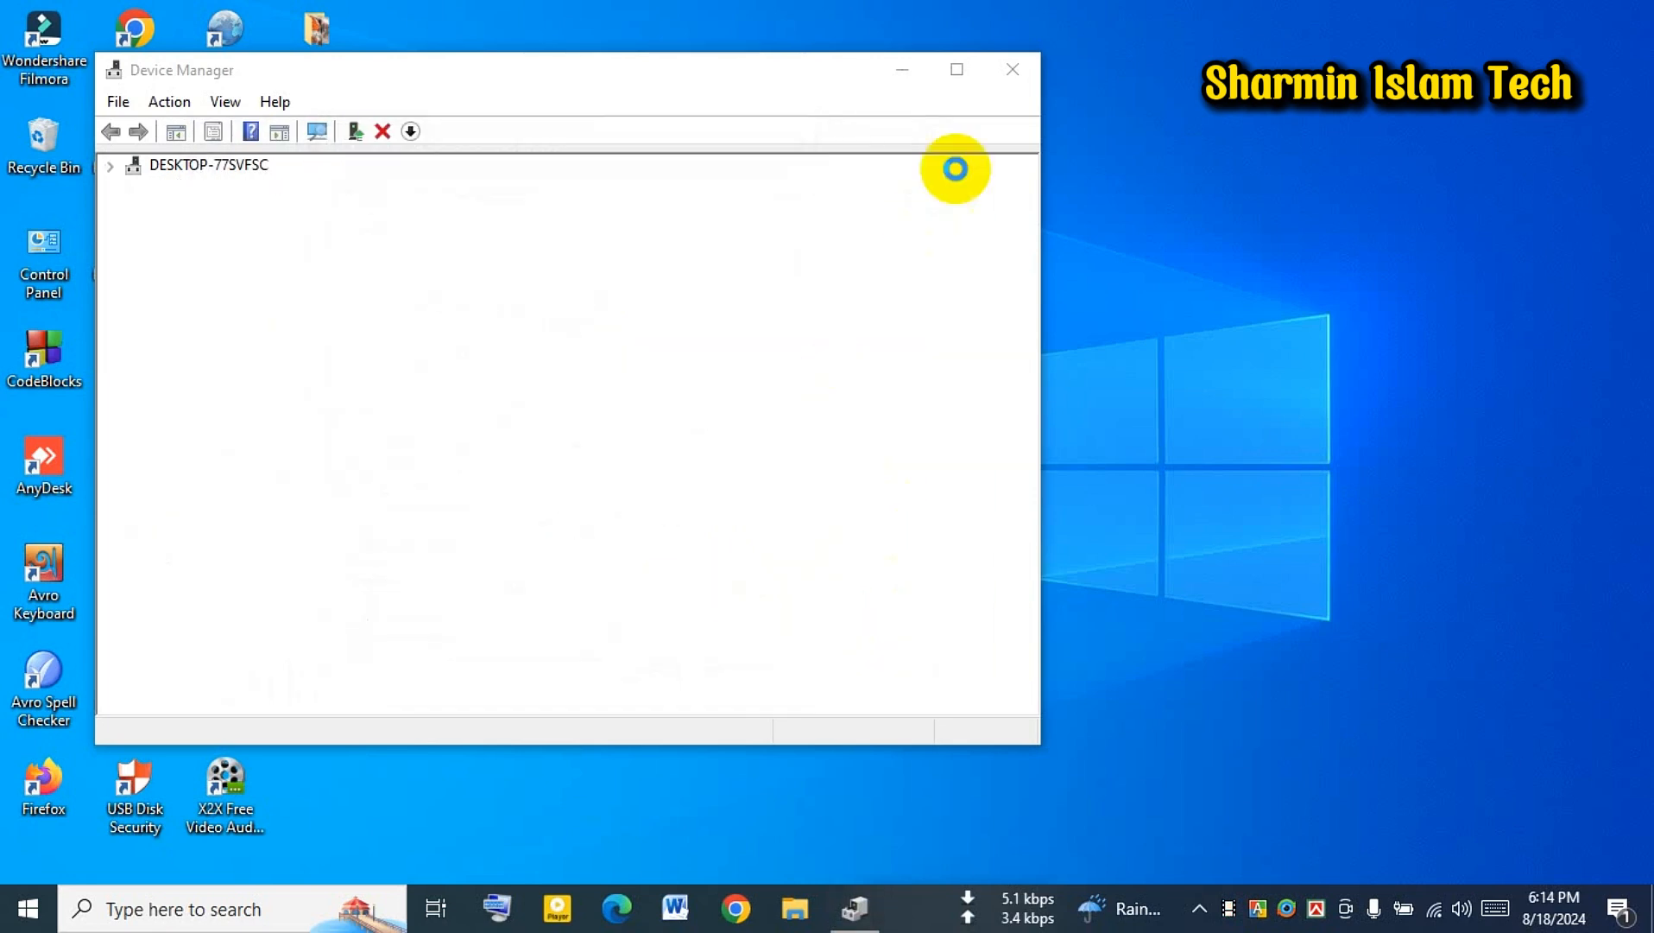
click(1109, 471)
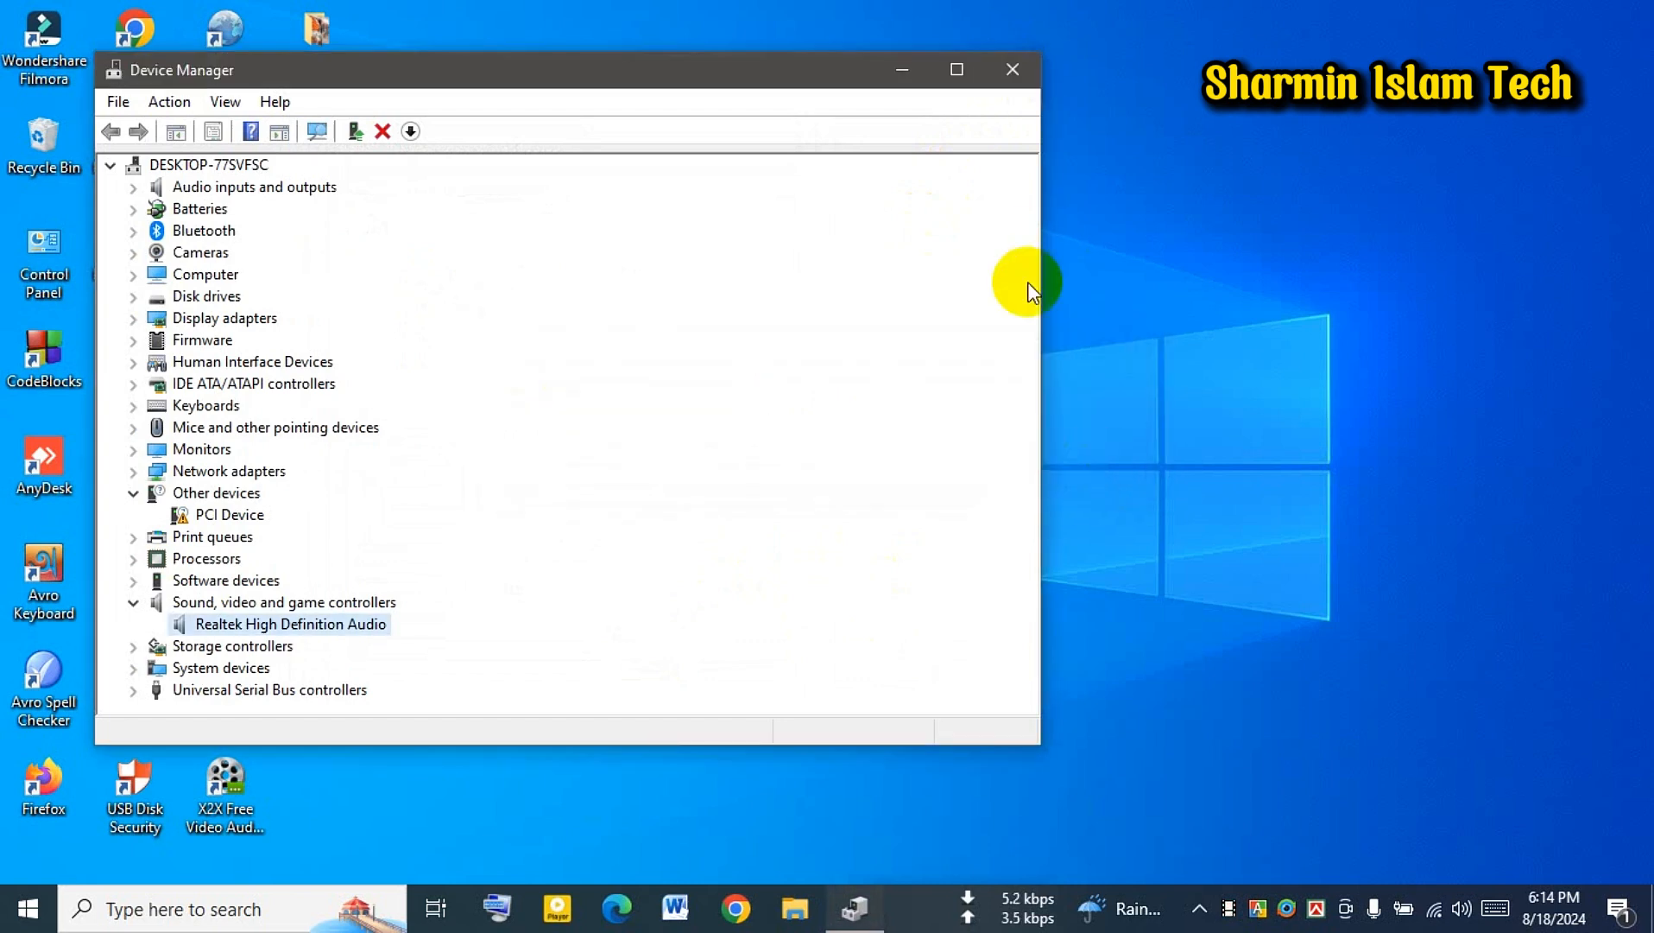
click(1033, 66)
right_click(793, 269)
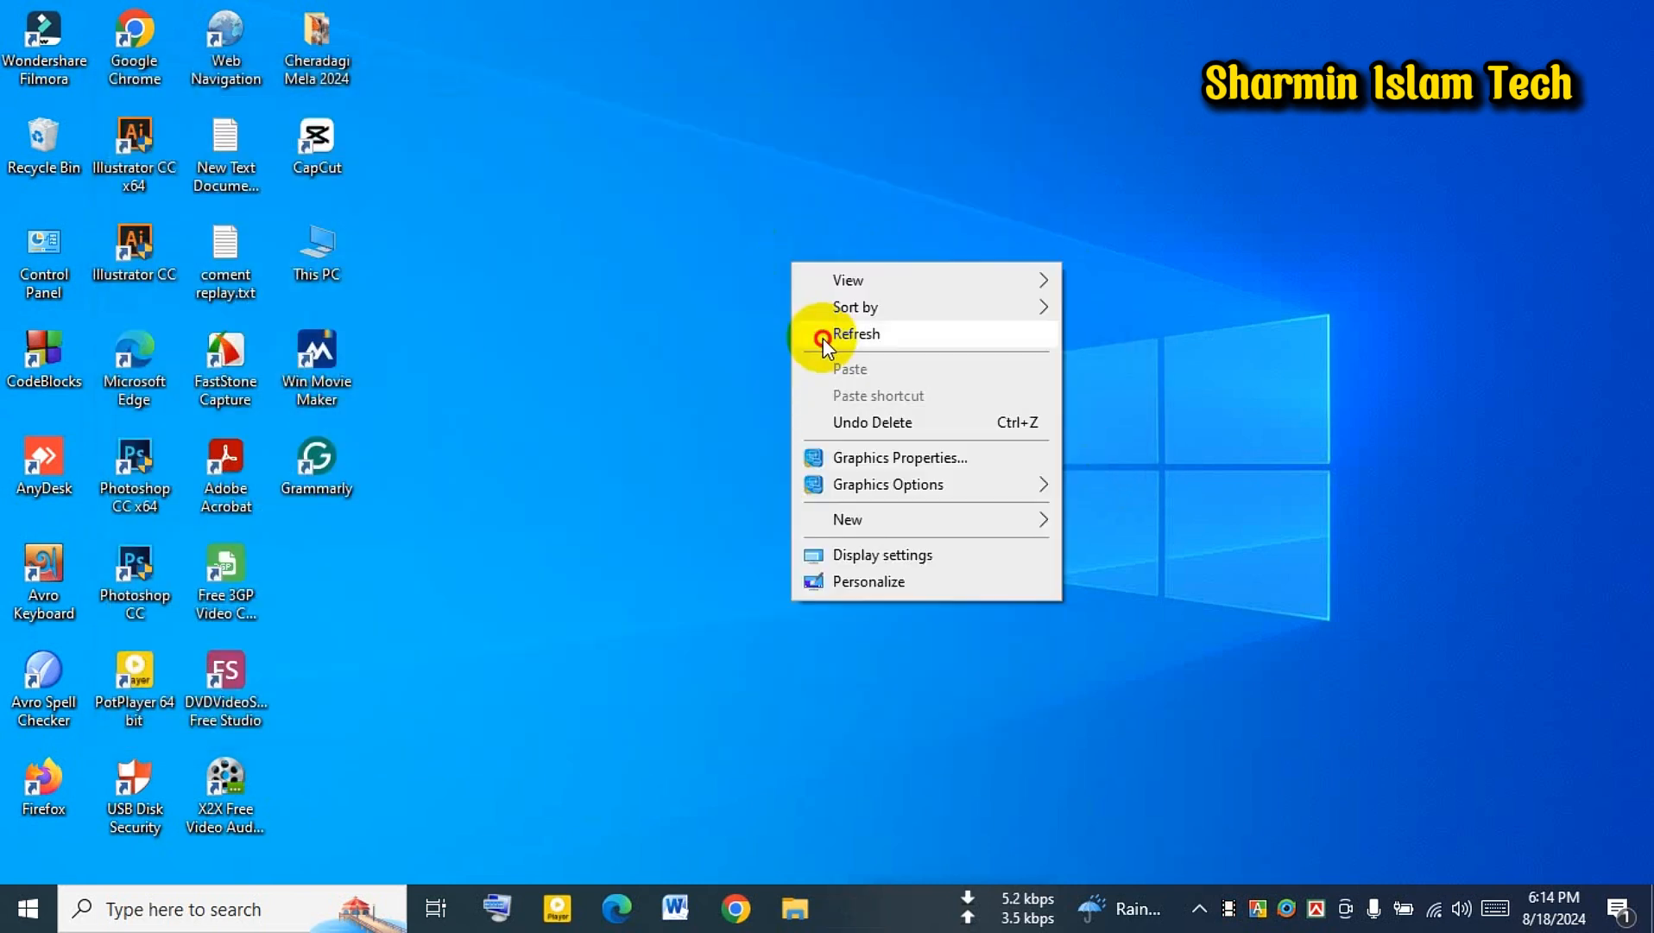
click(824, 338)
Search Windows for "Sound", open Sound settings and launch the Sound Control Panel from there.
click(202, 910)
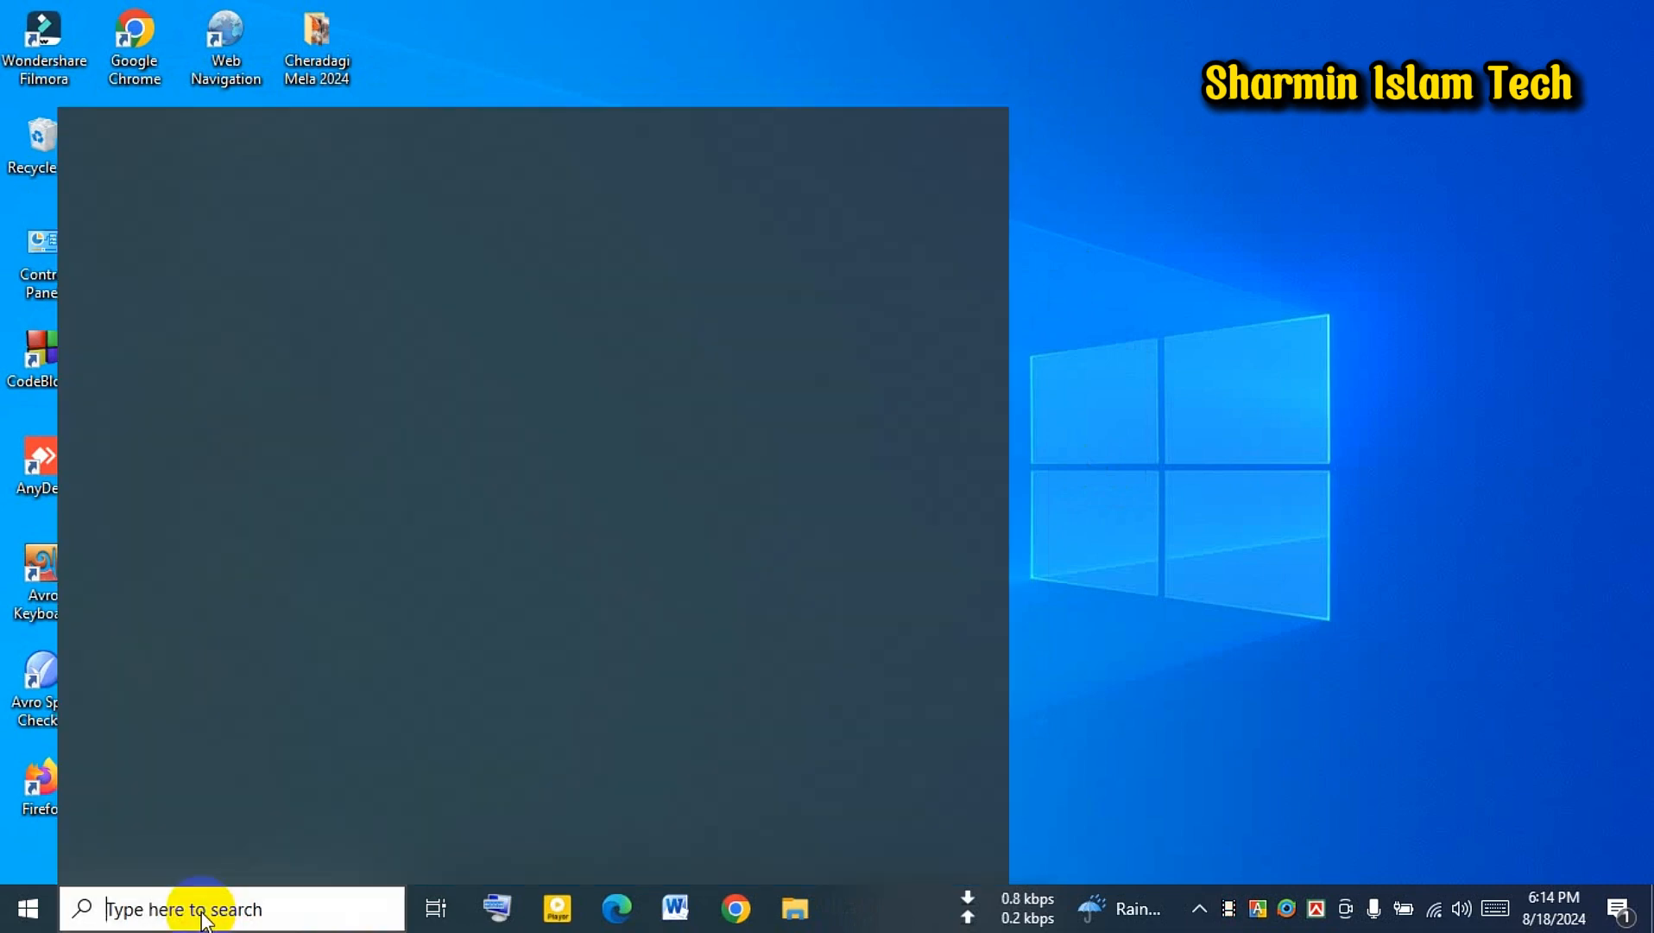
text(Sound)
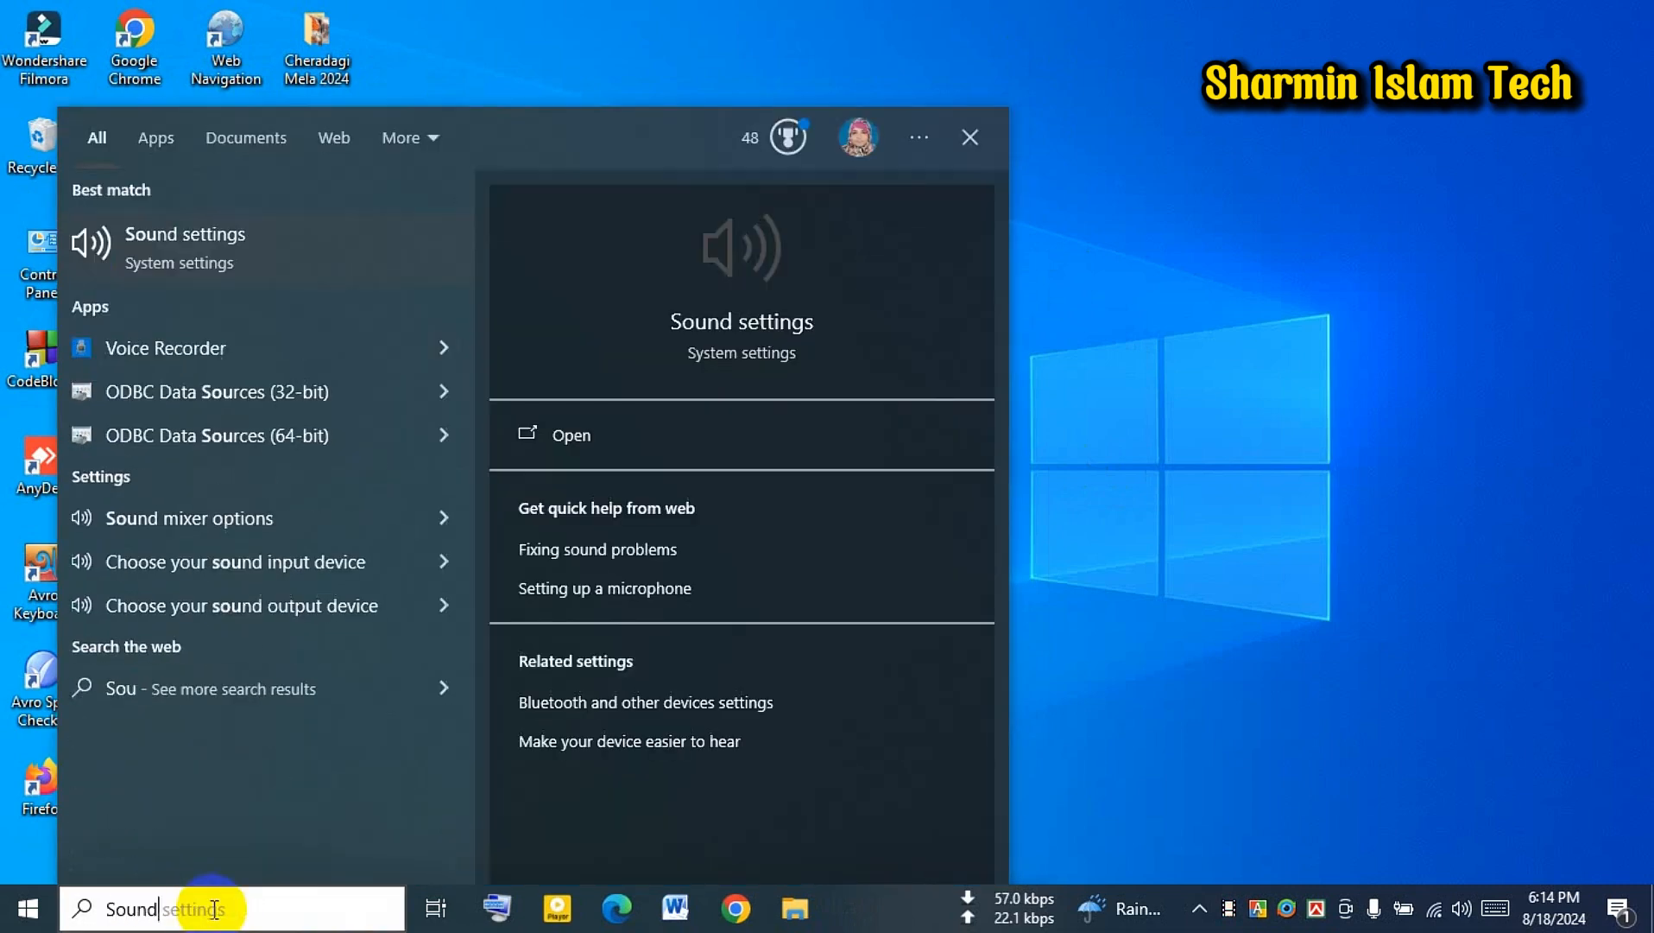
click(154, 237)
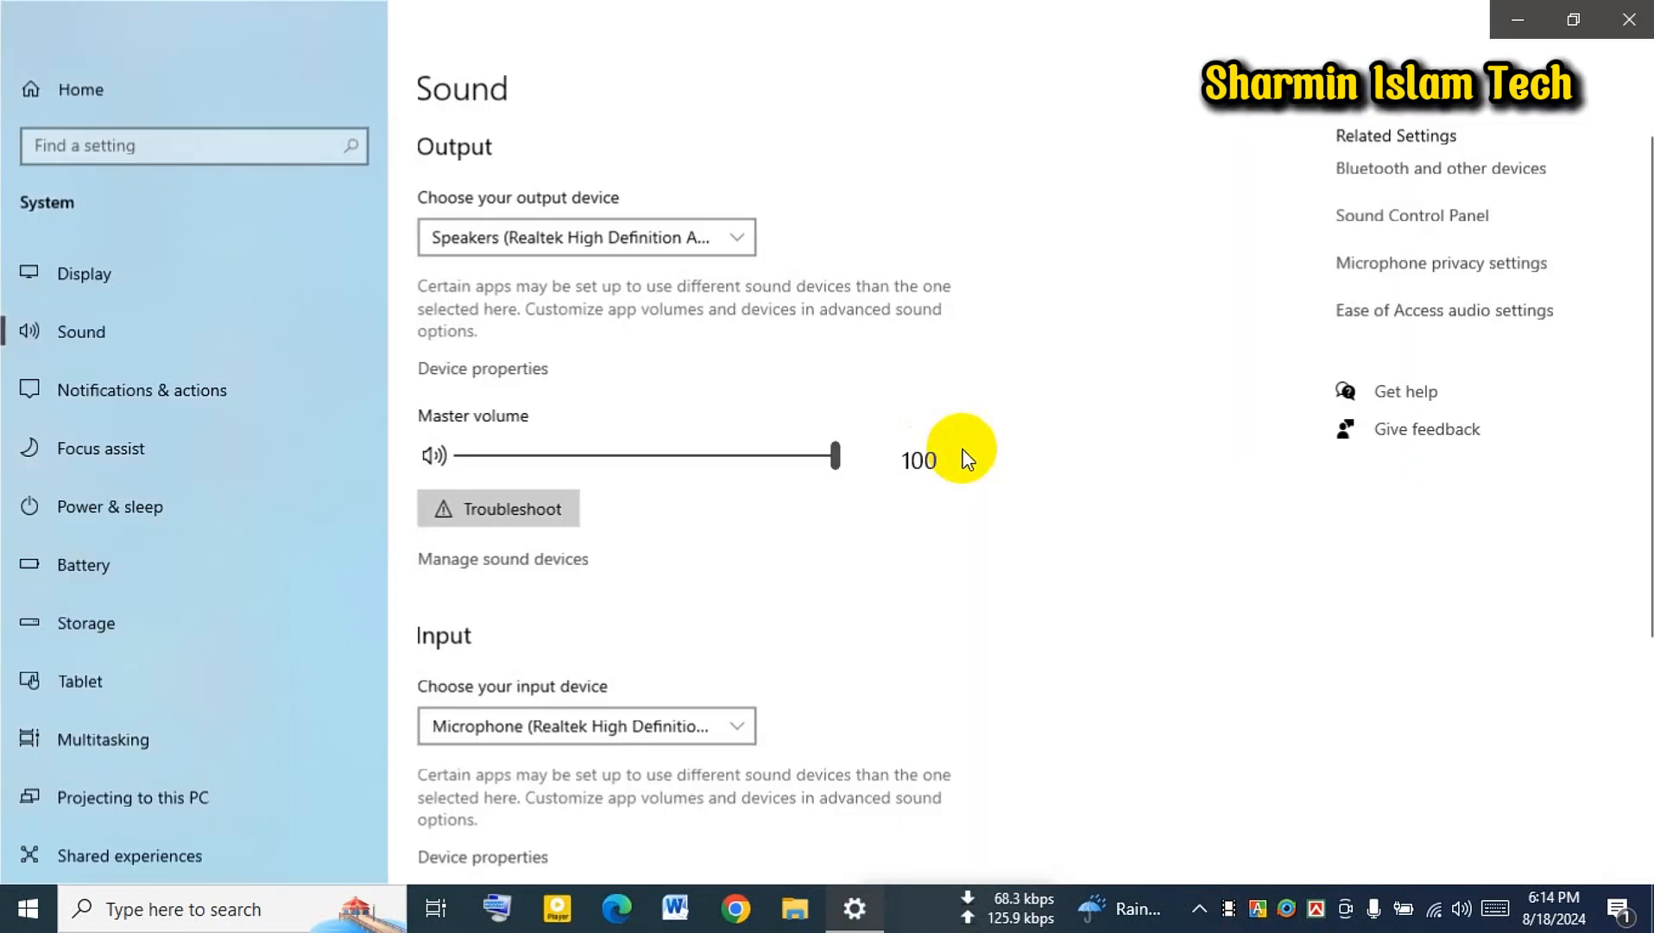
click(1427, 232)
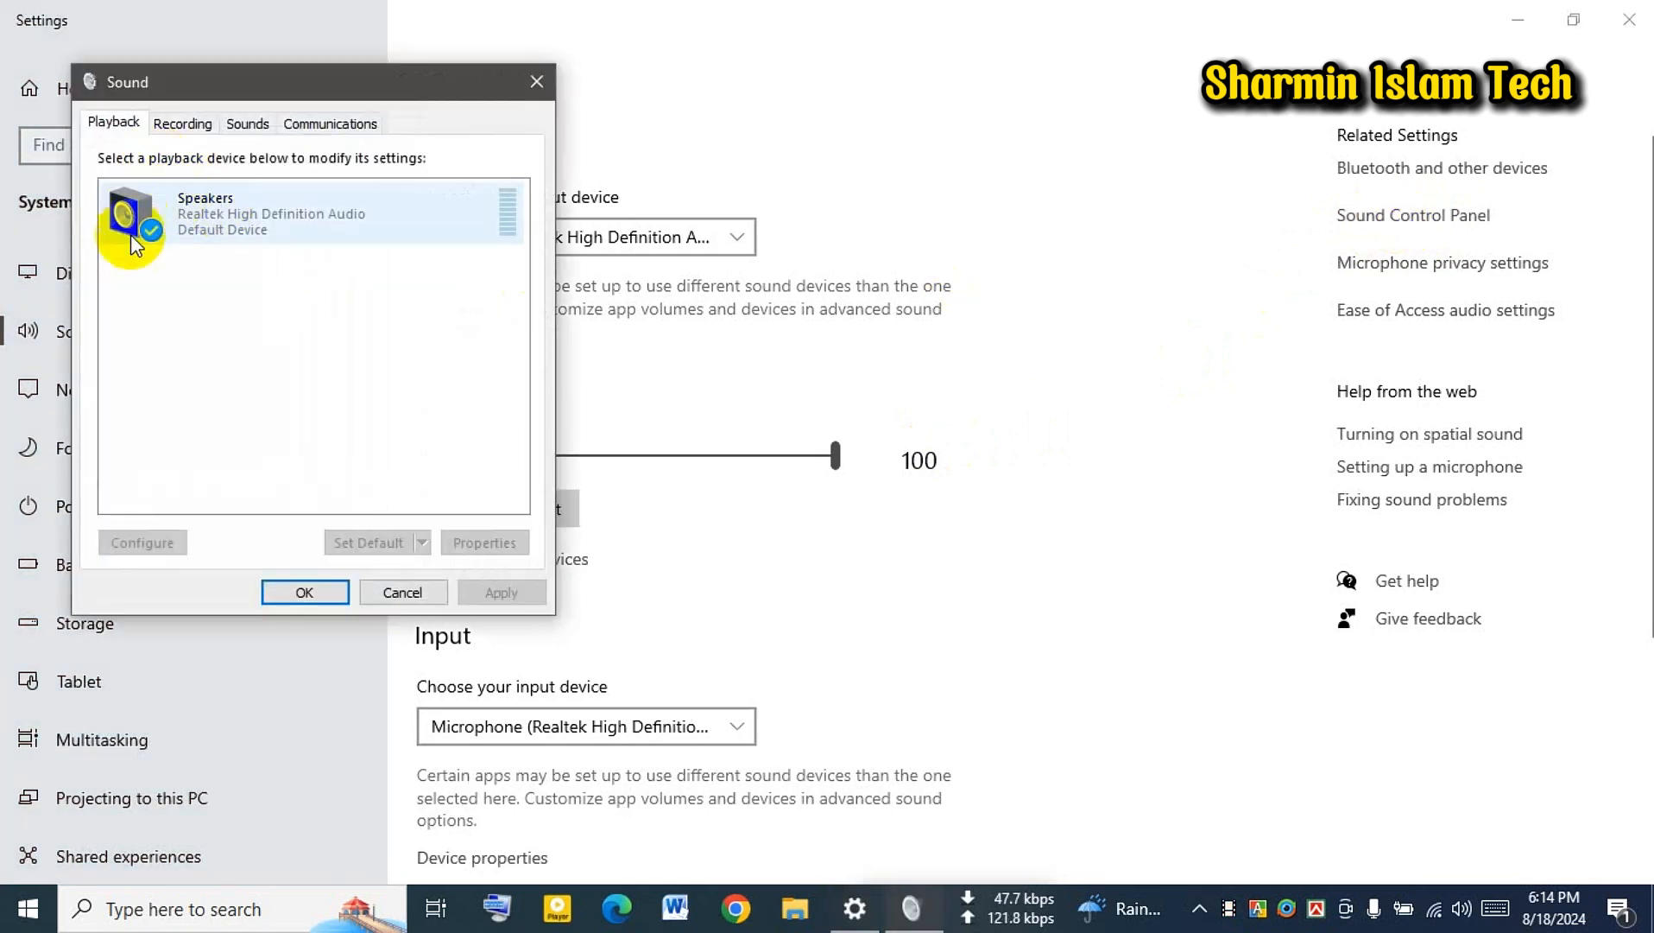
Disable all enhancements in the properties of the Realtek Speakers playback device and apply the change.
click(219, 214)
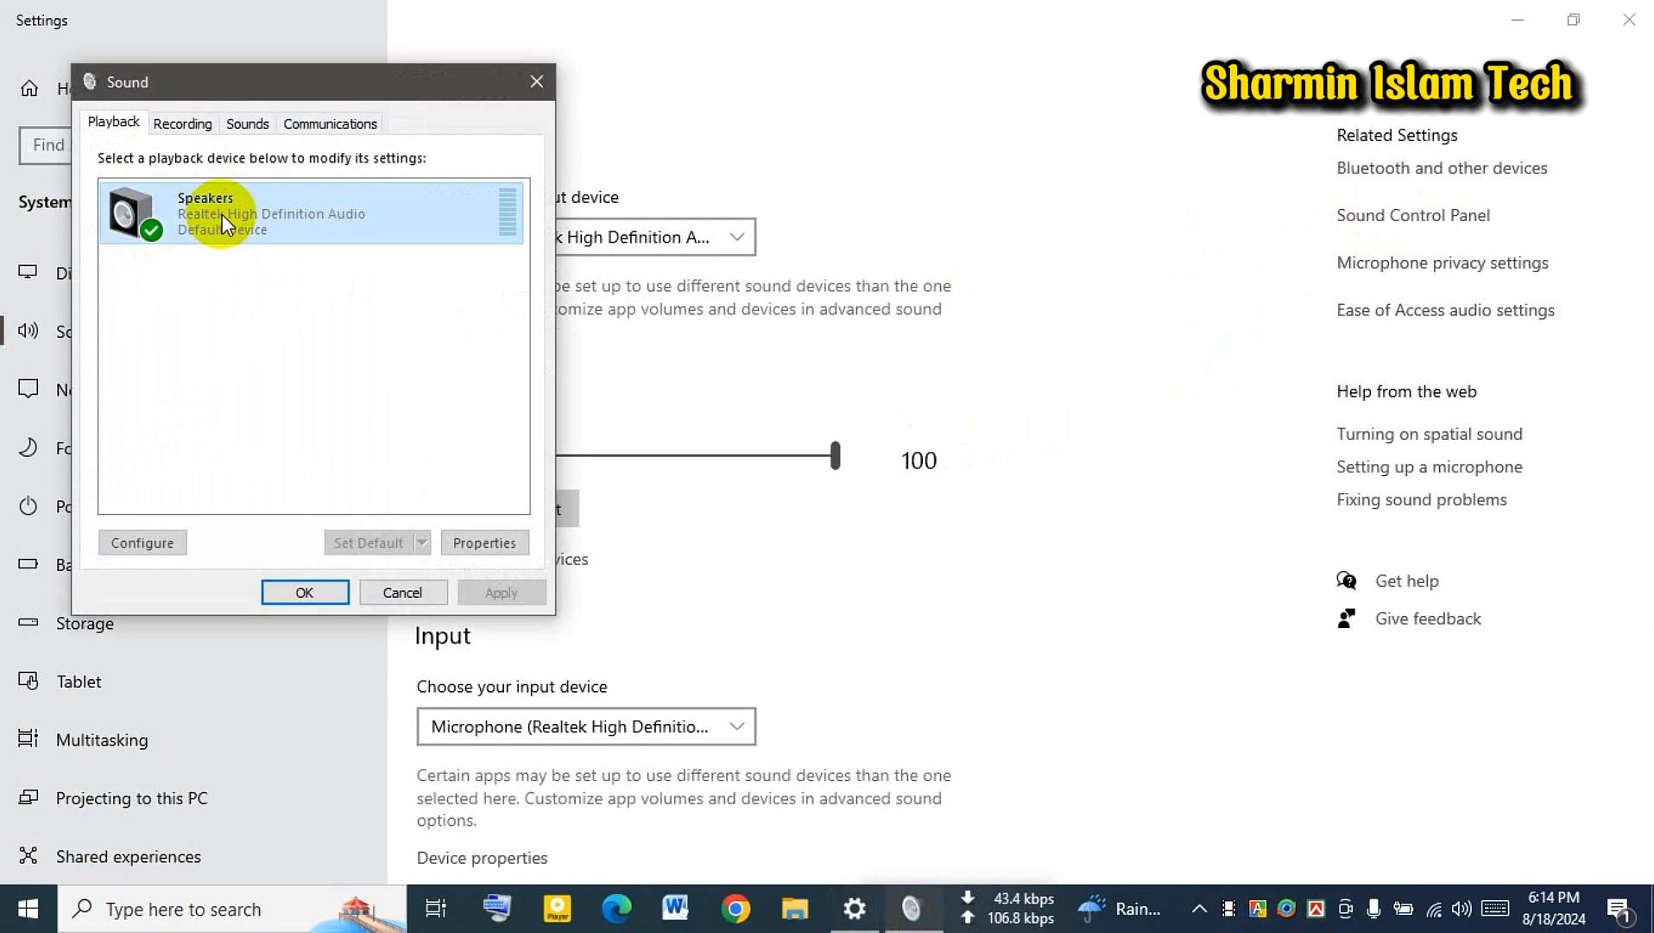
click(483, 544)
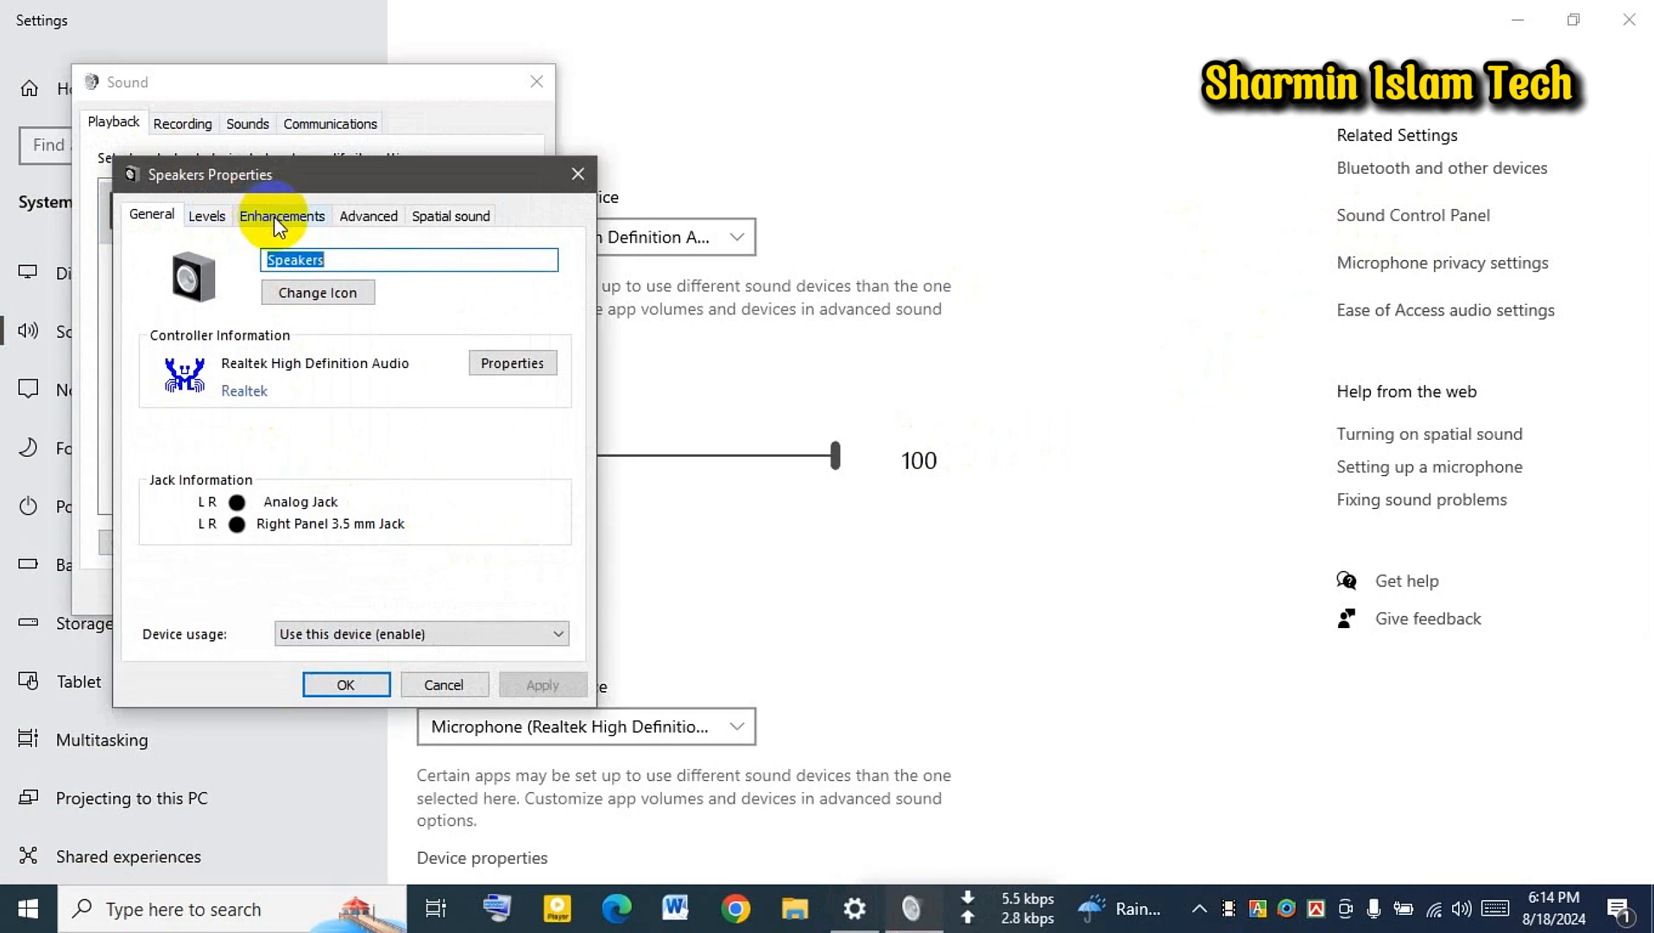
click(297, 217)
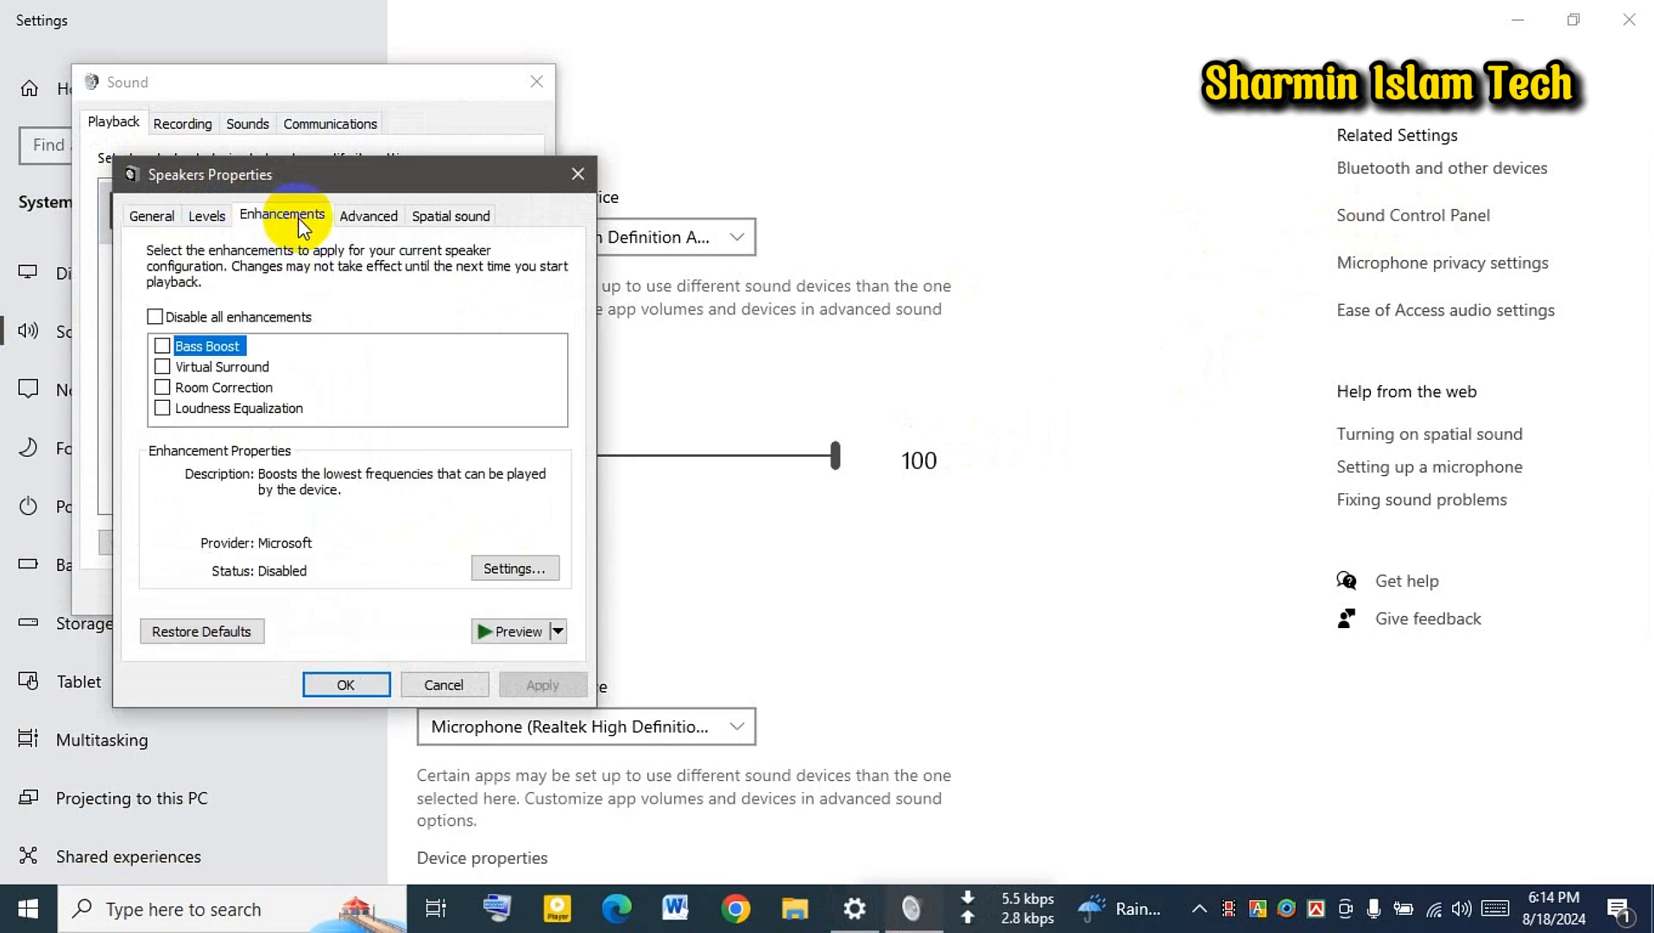
click(158, 318)
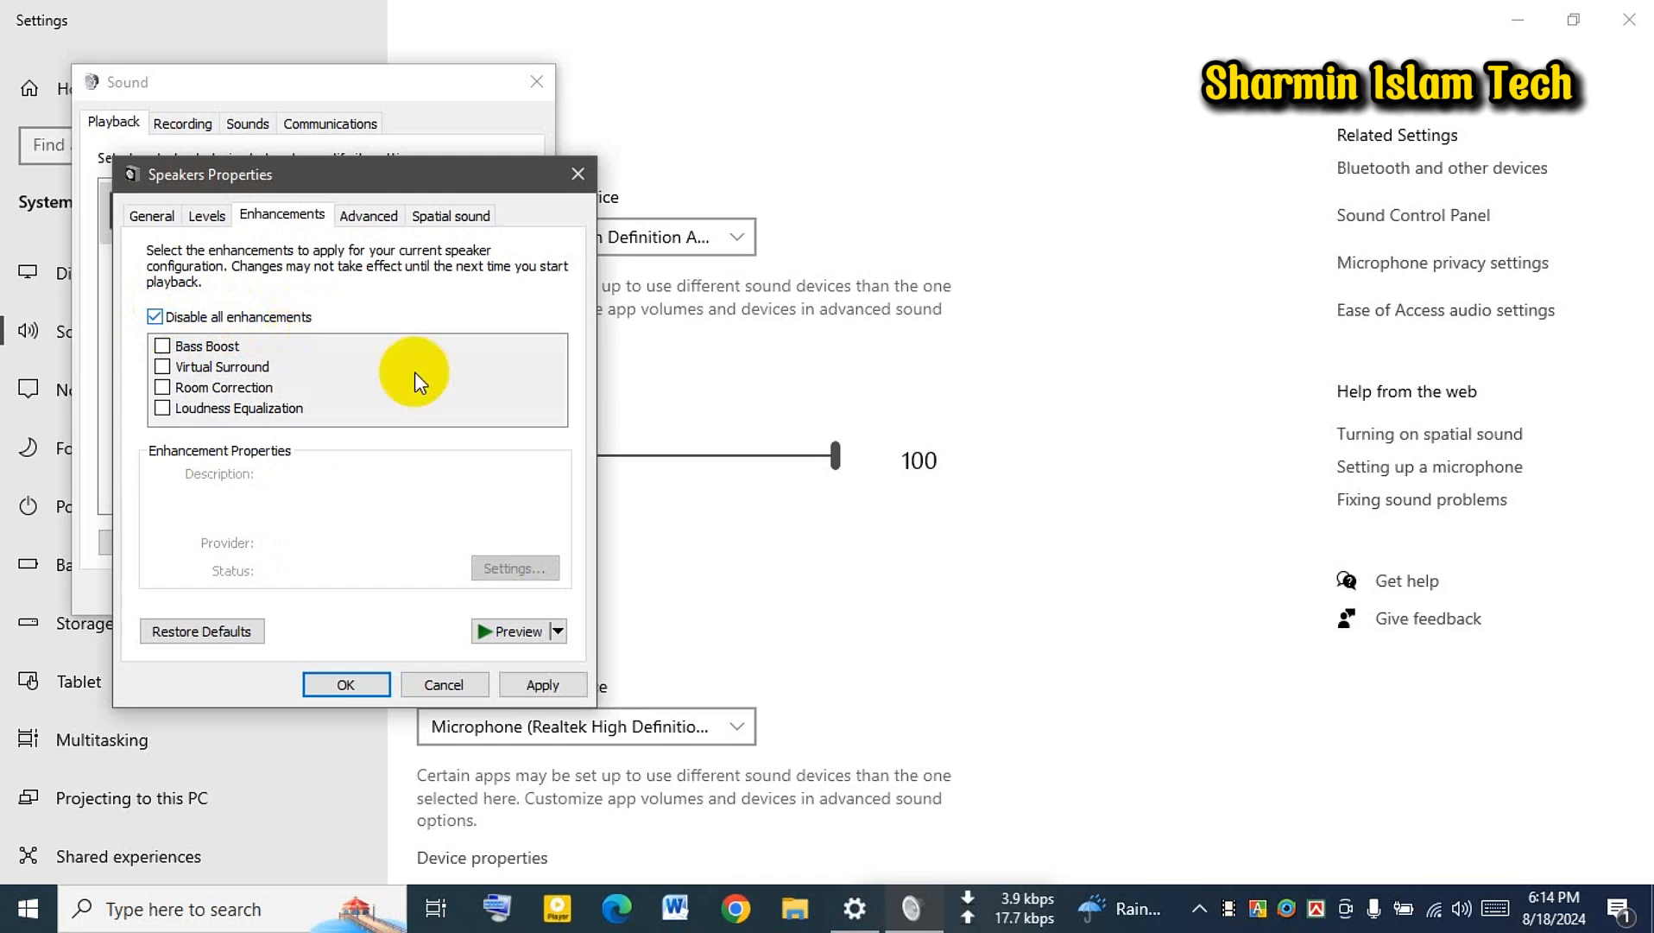
click(521, 684)
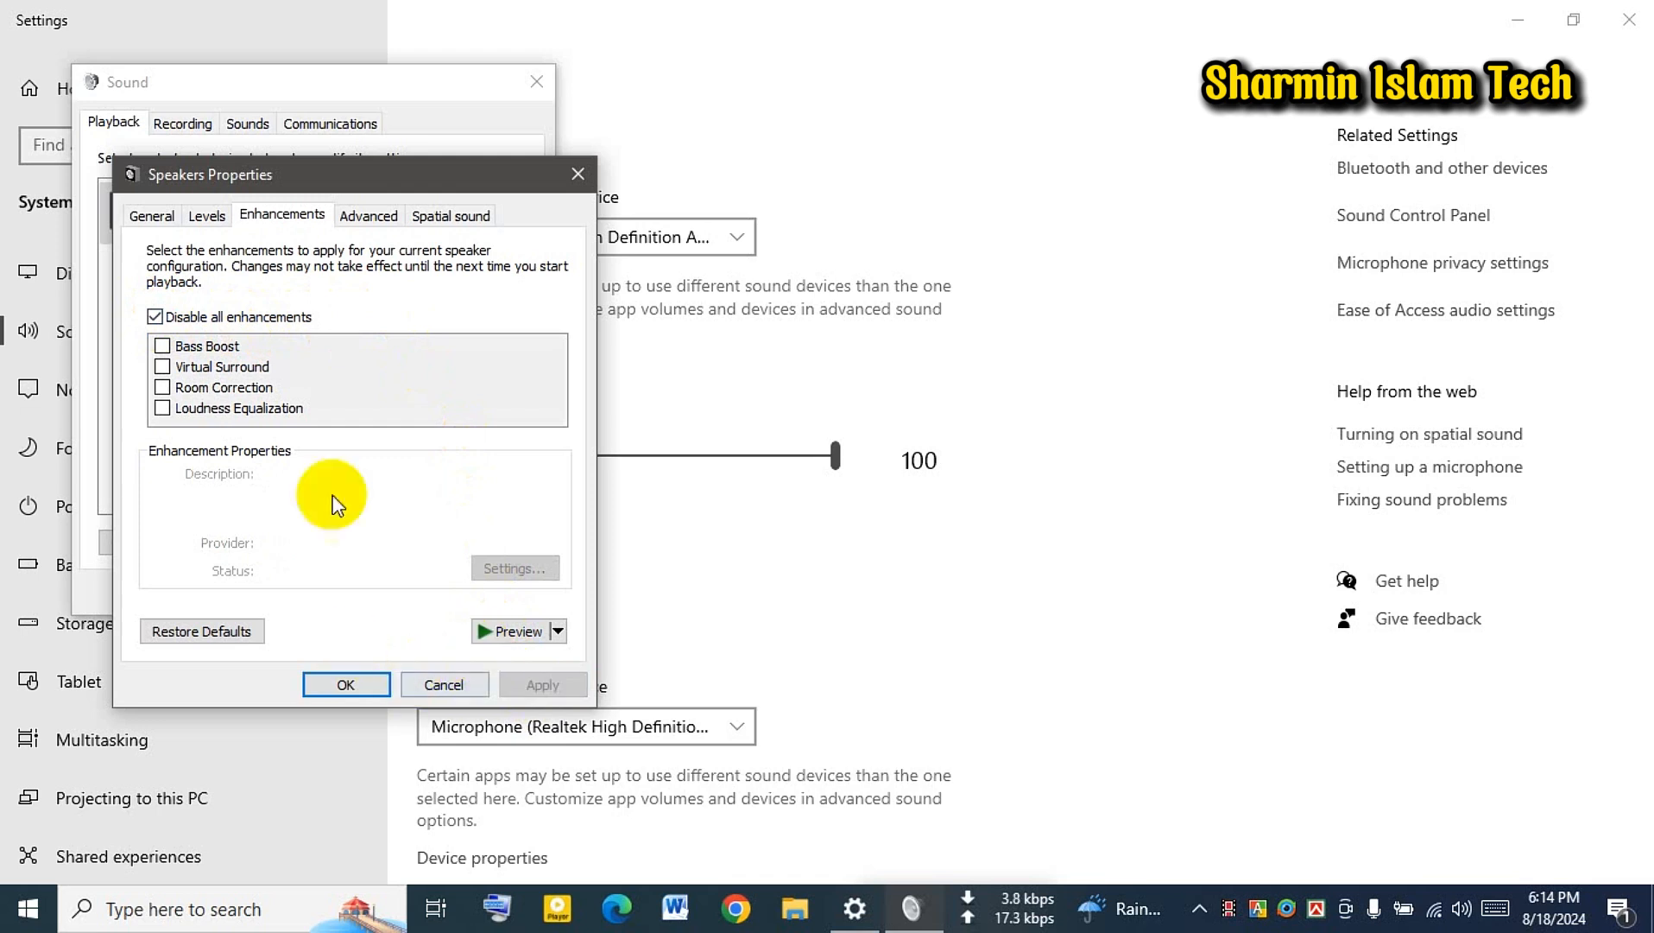
Set the speakers' default format to 16 bit, 44100 Hz (CD Quality) and apply it.
click(362, 218)
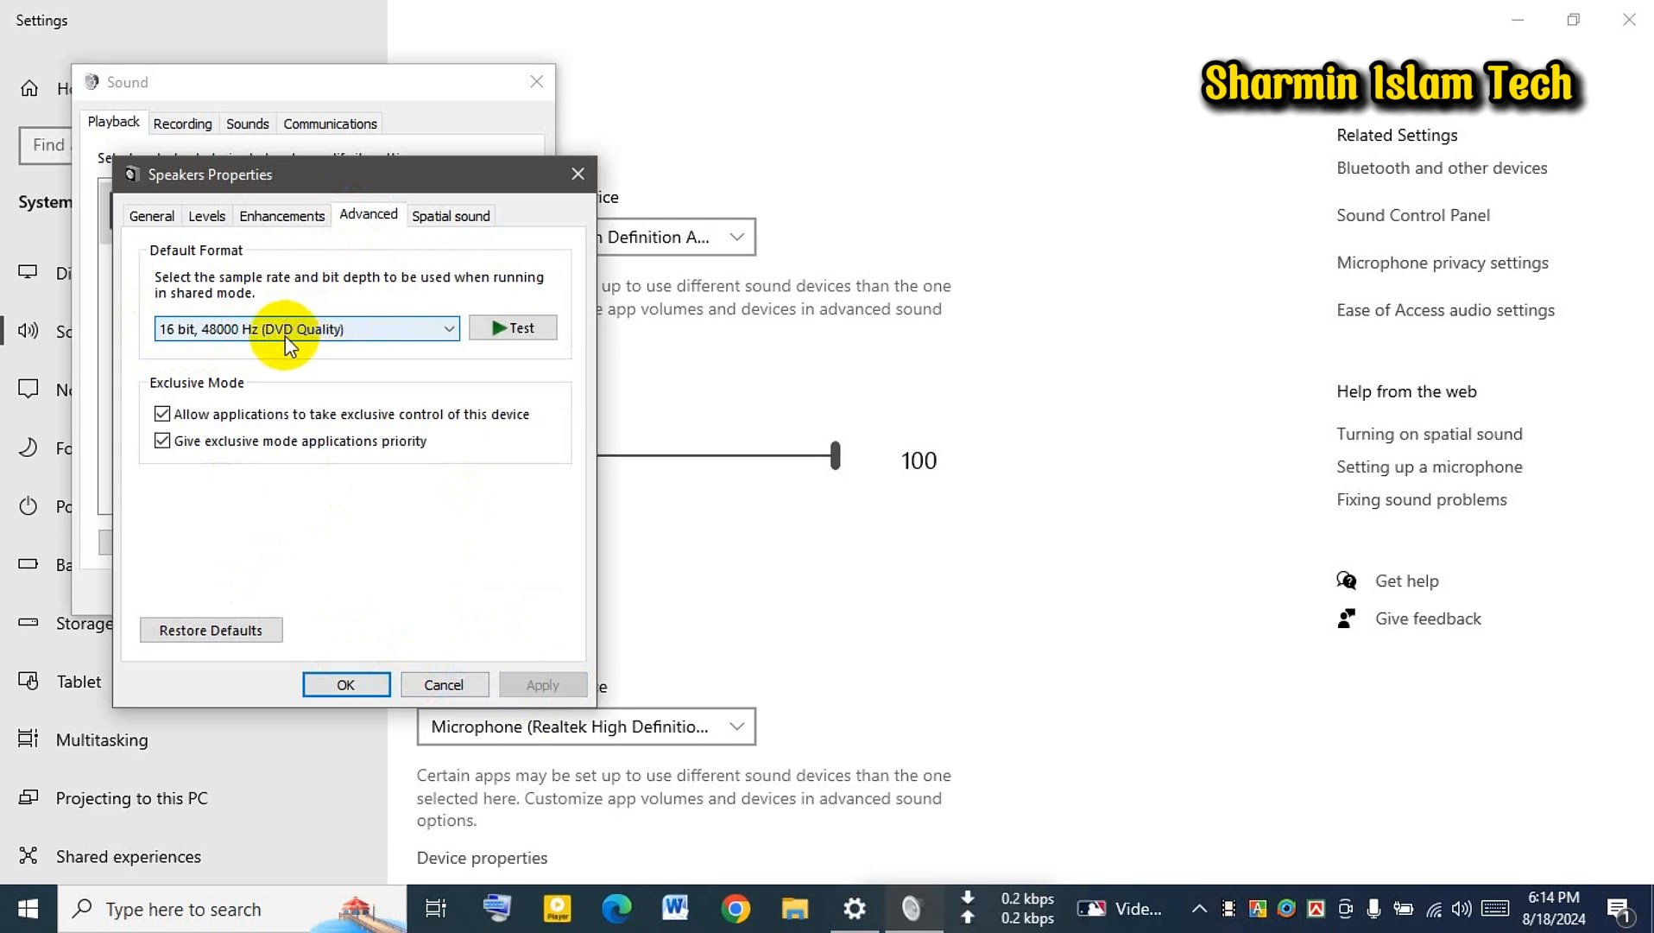
click(364, 335)
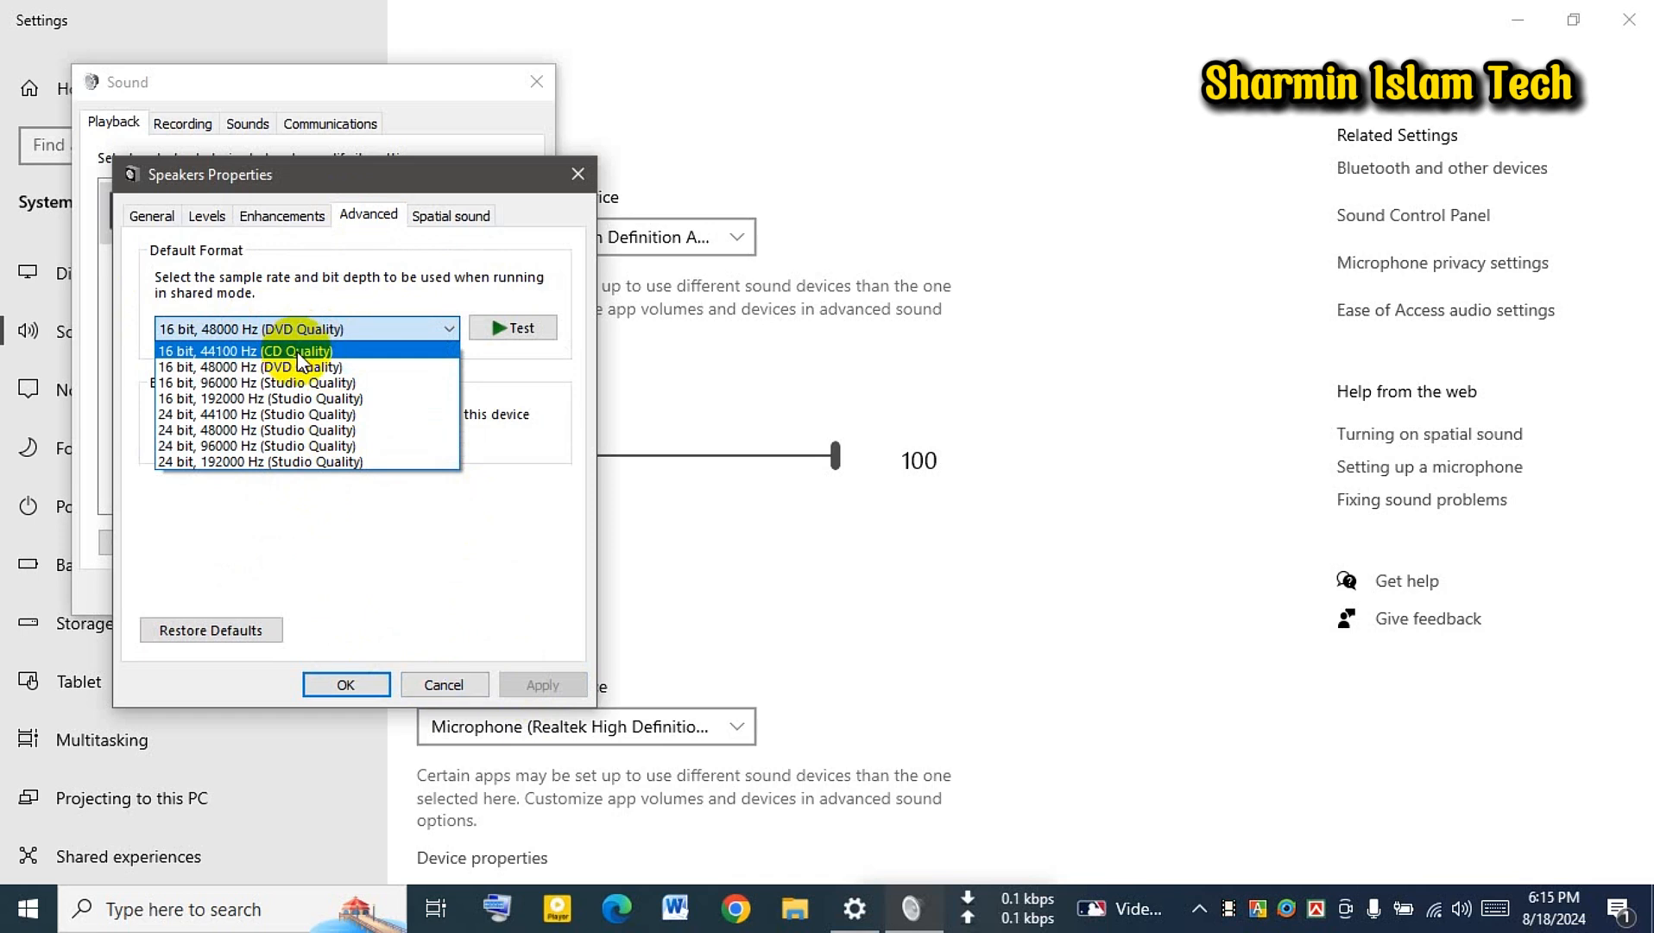
click(310, 359)
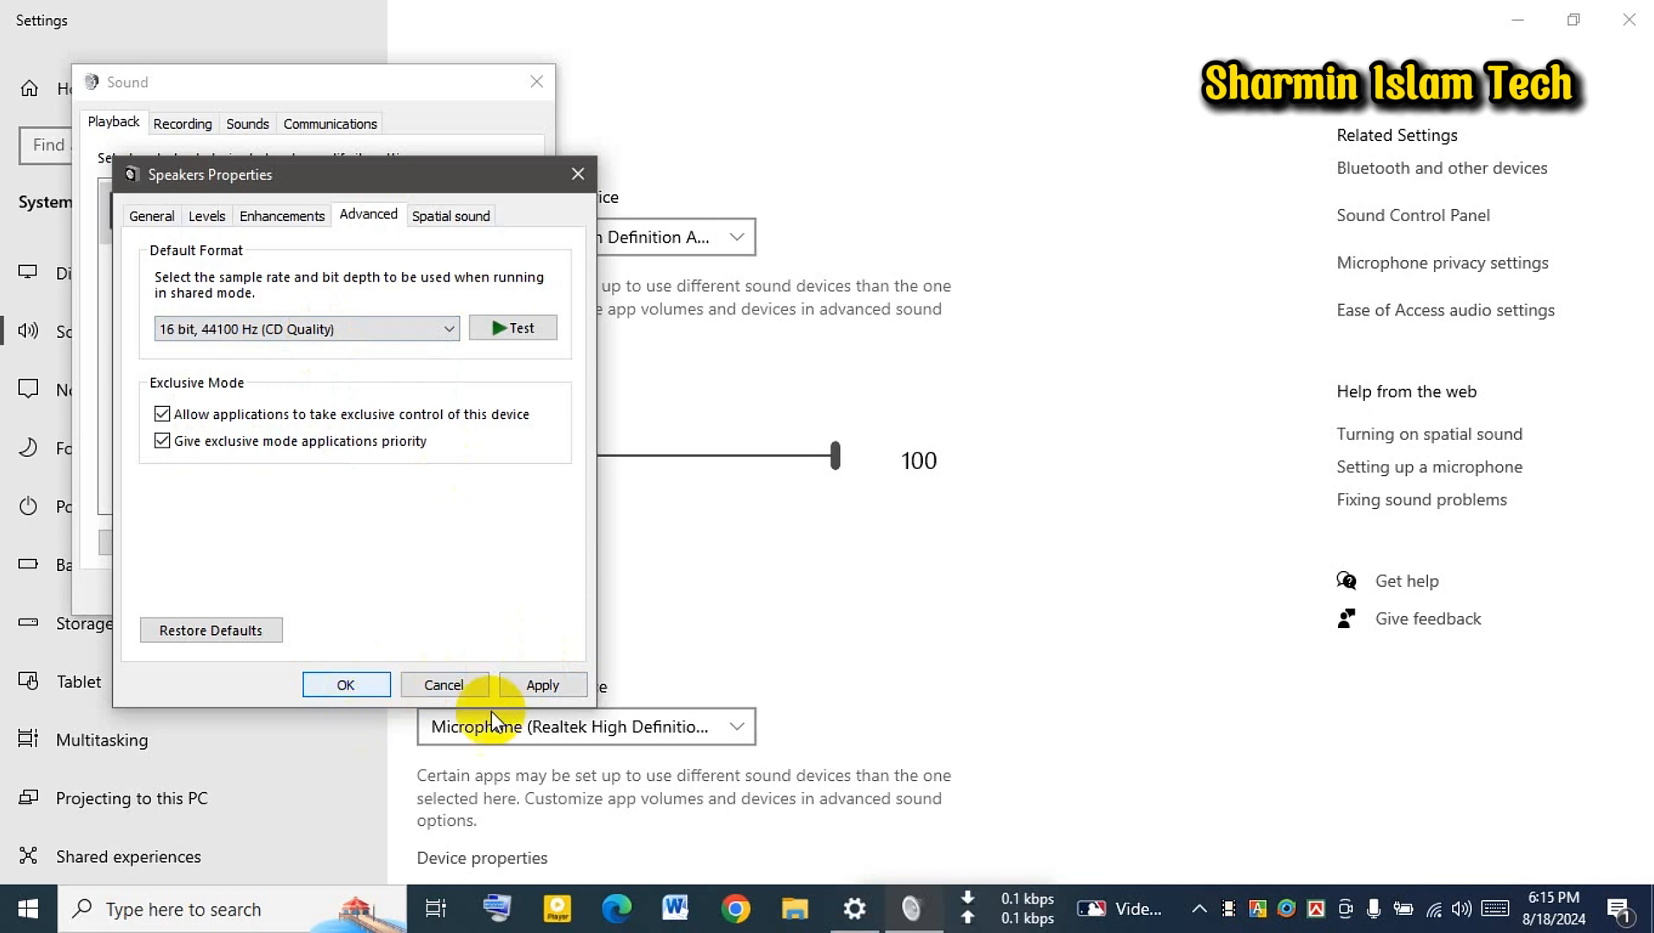
click(544, 687)
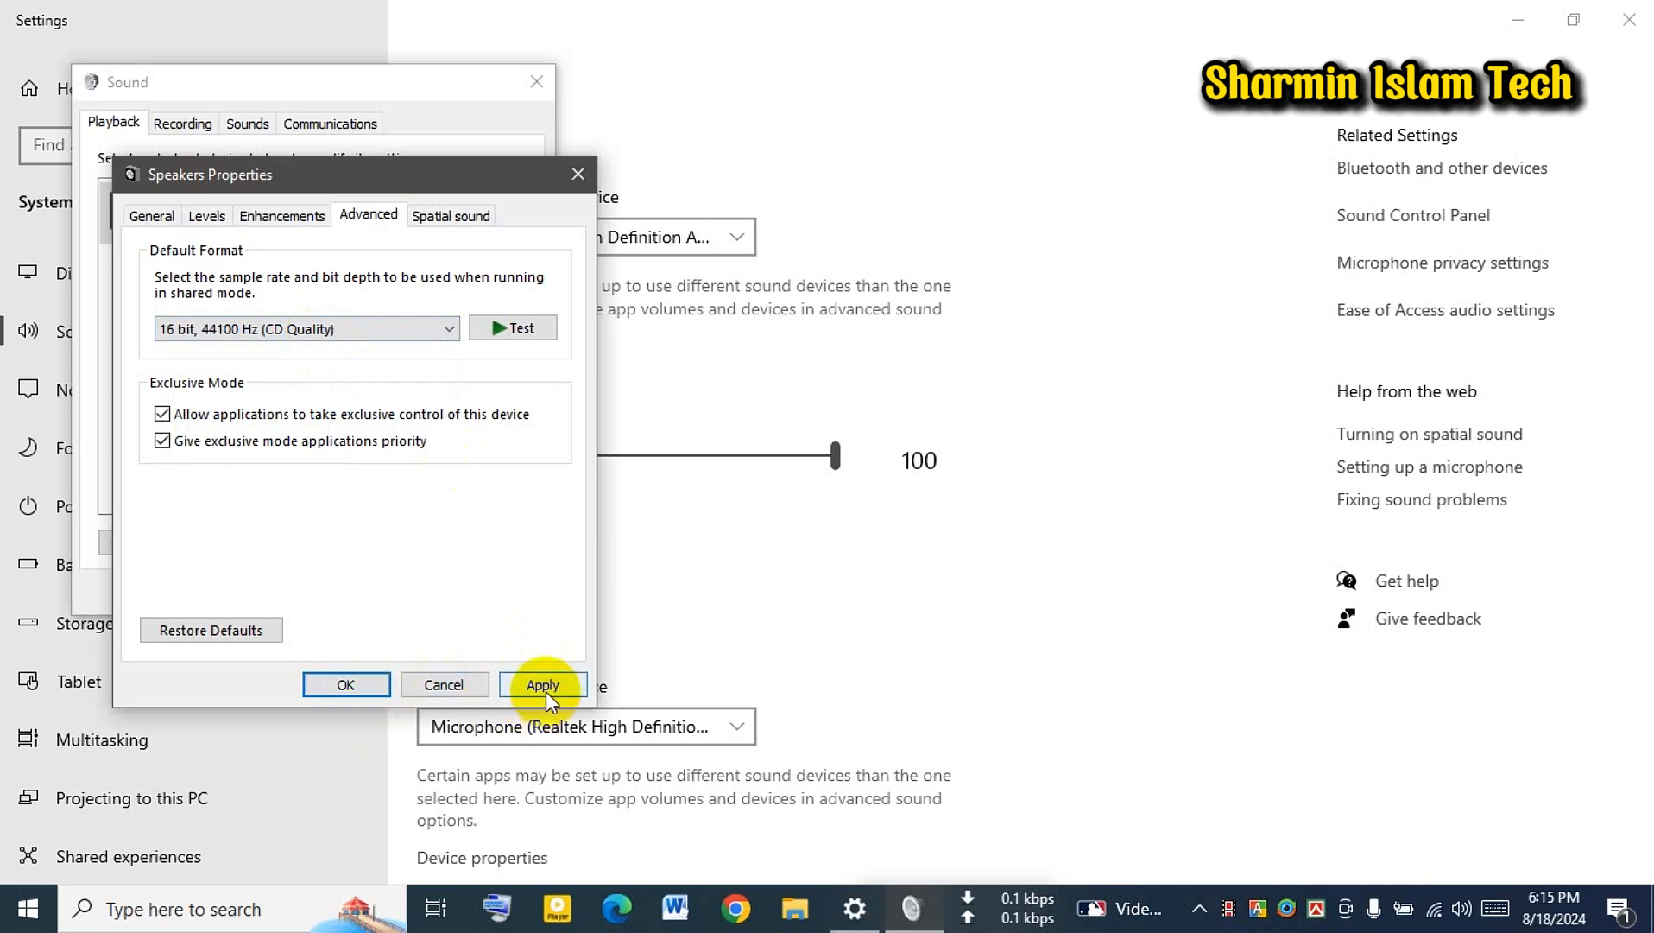
Confirm and close the Speakers Properties and Sound dialogs, leave Settings, and refresh the desktop.
click(346, 685)
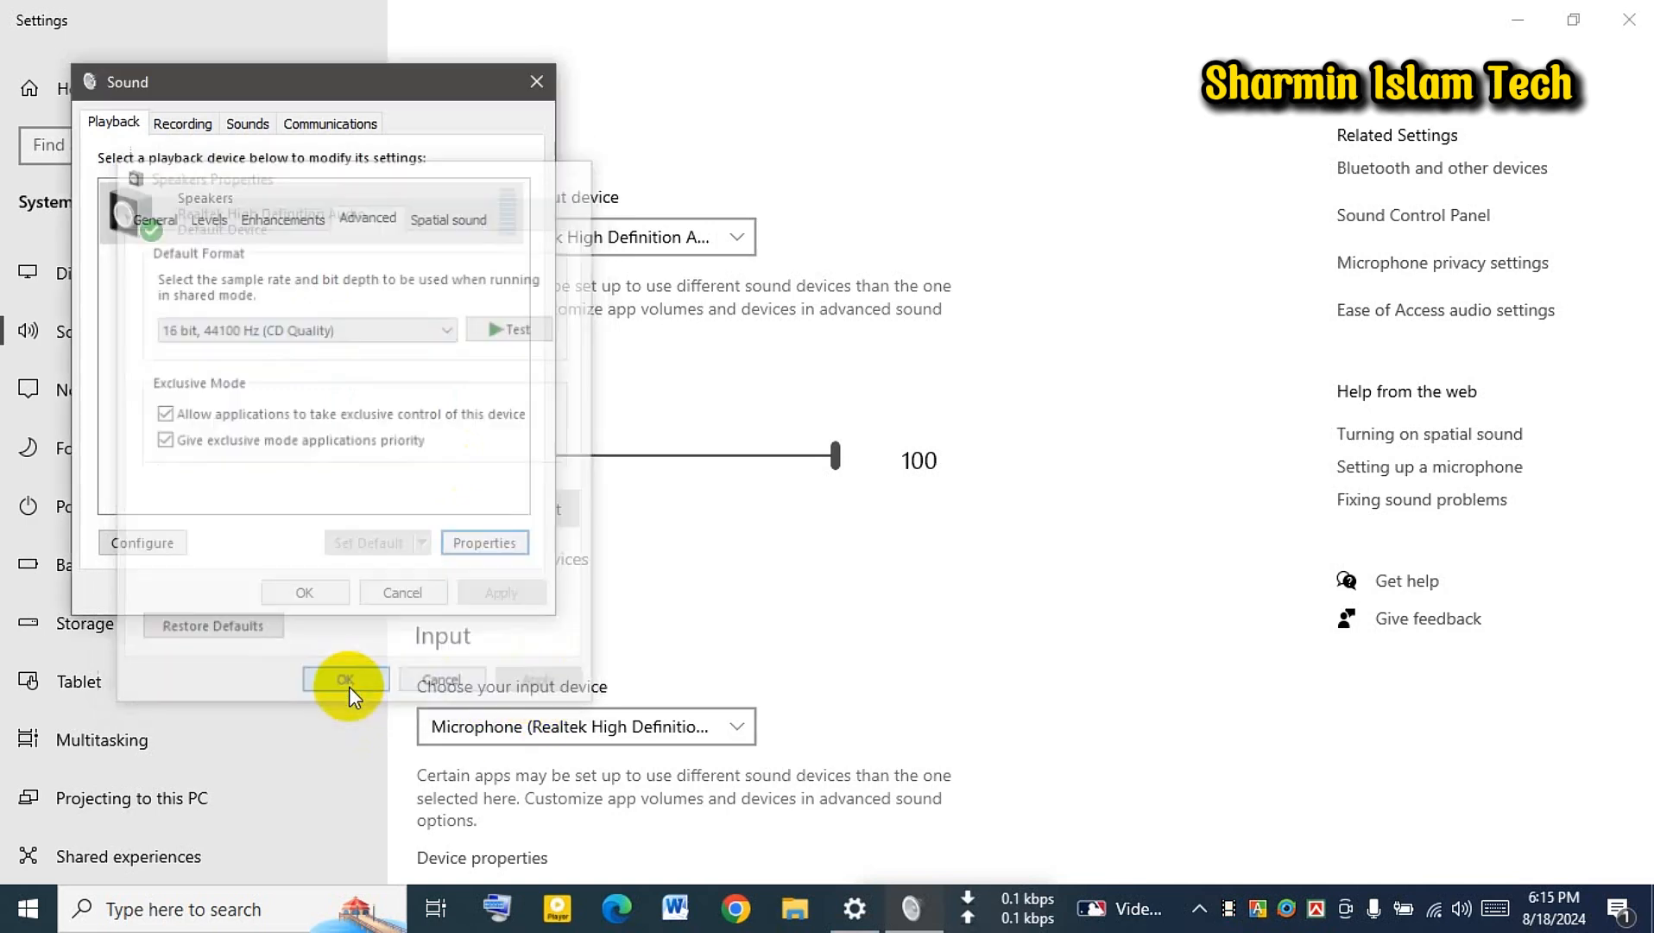
click(307, 593)
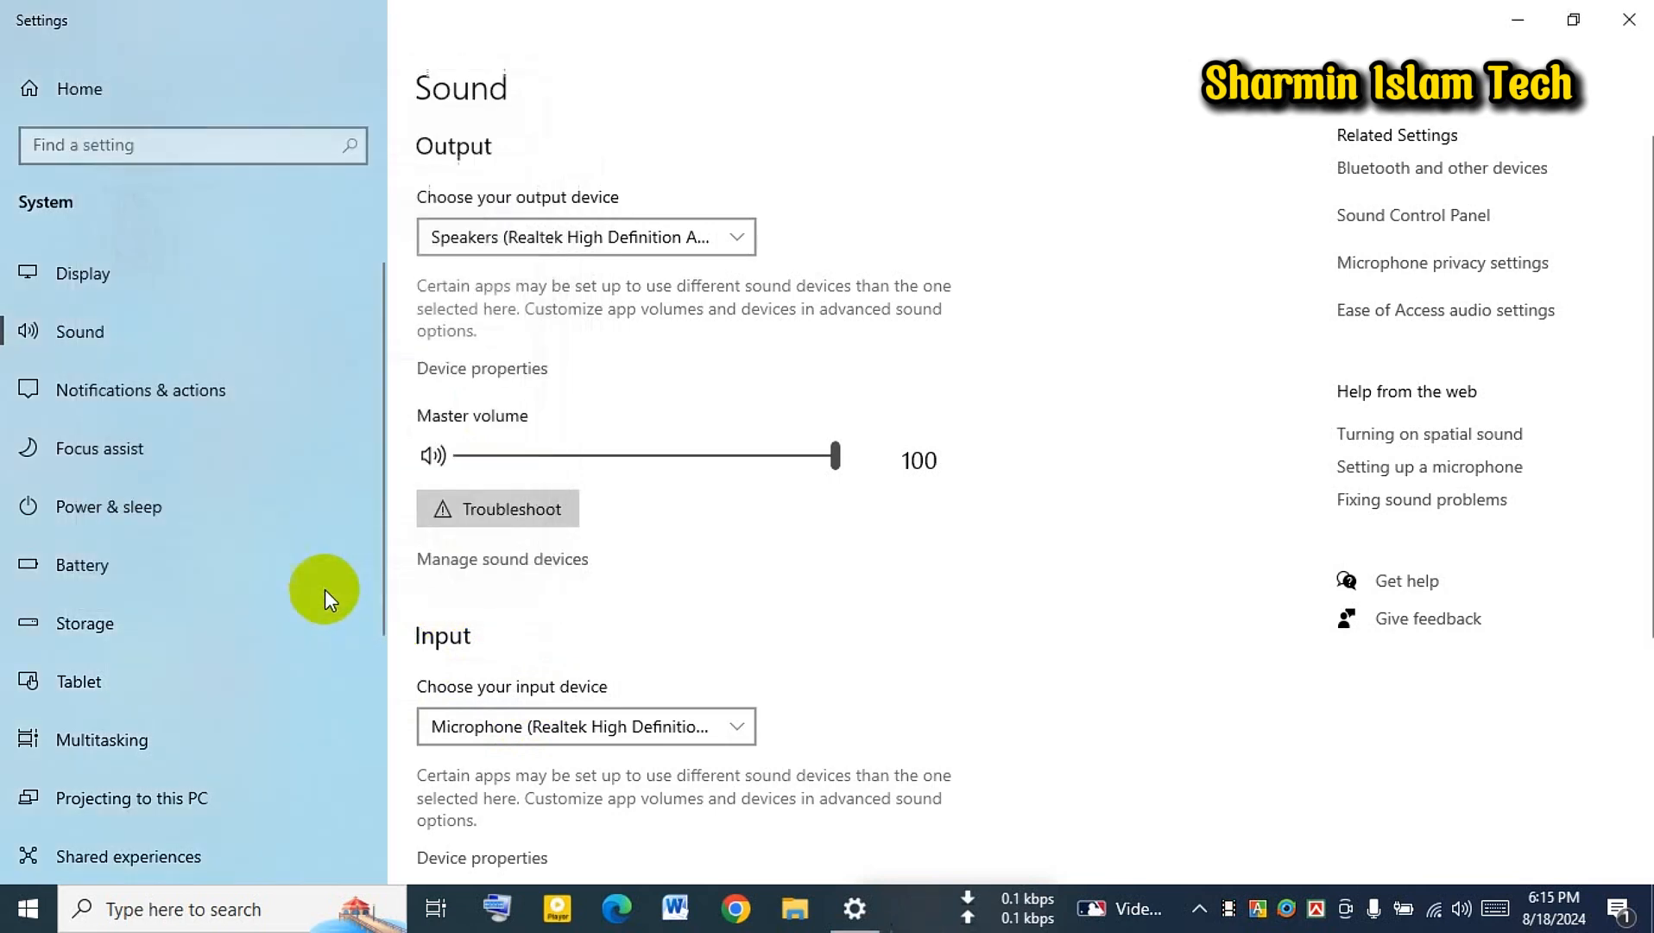
right_click(811, 289)
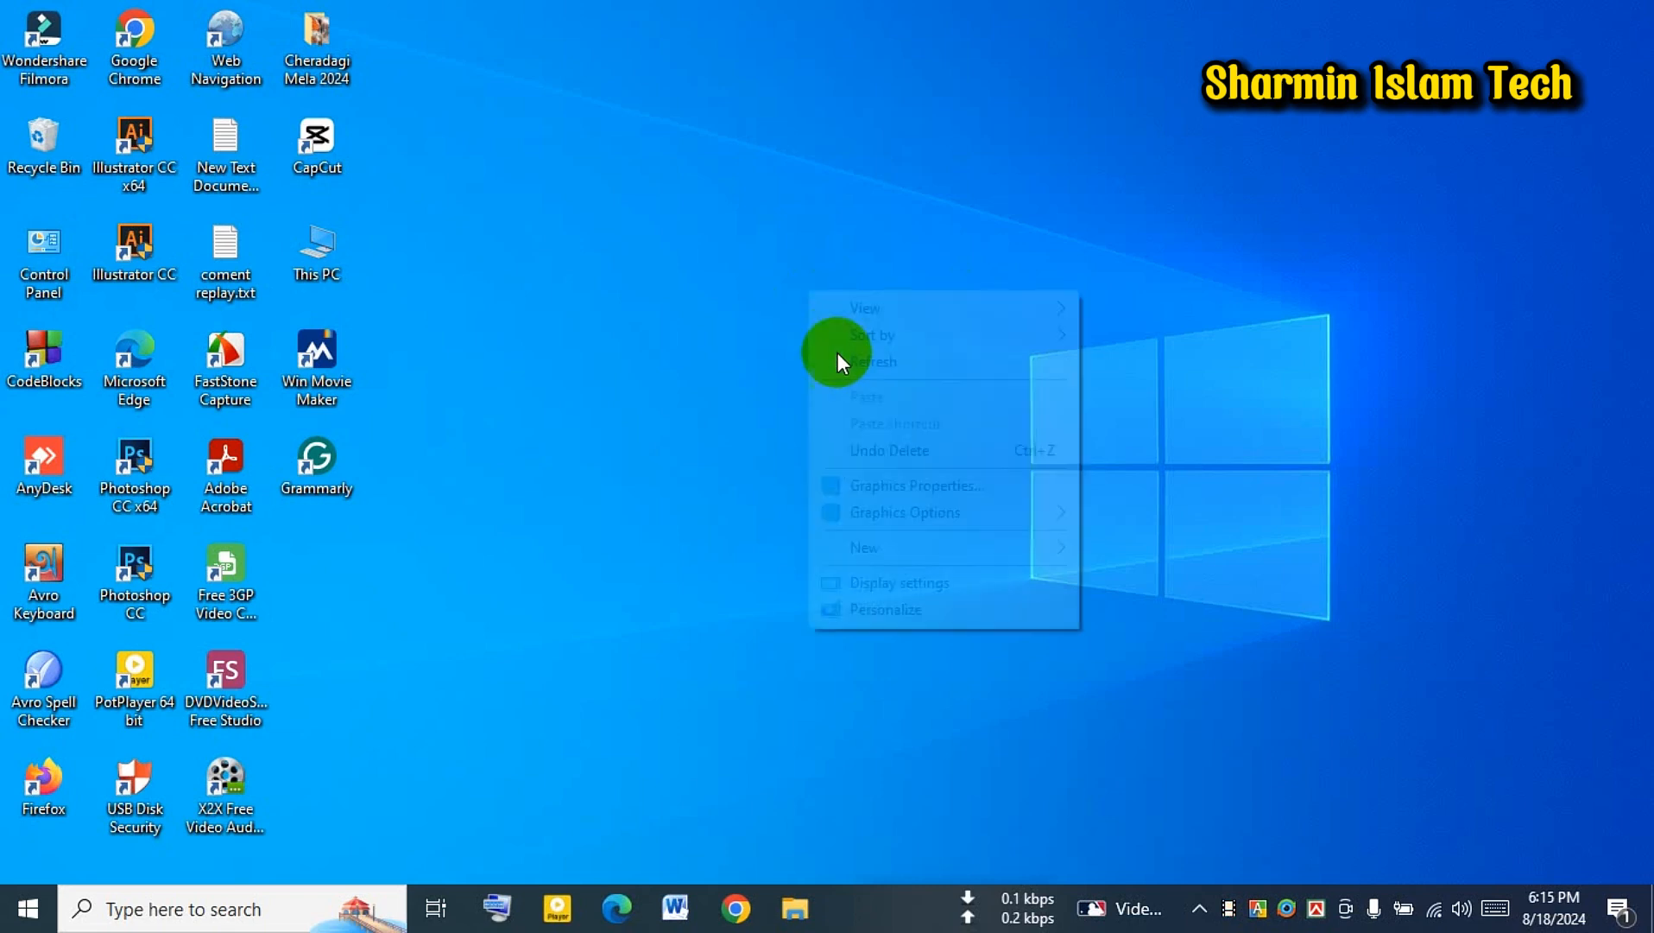
click(838, 356)
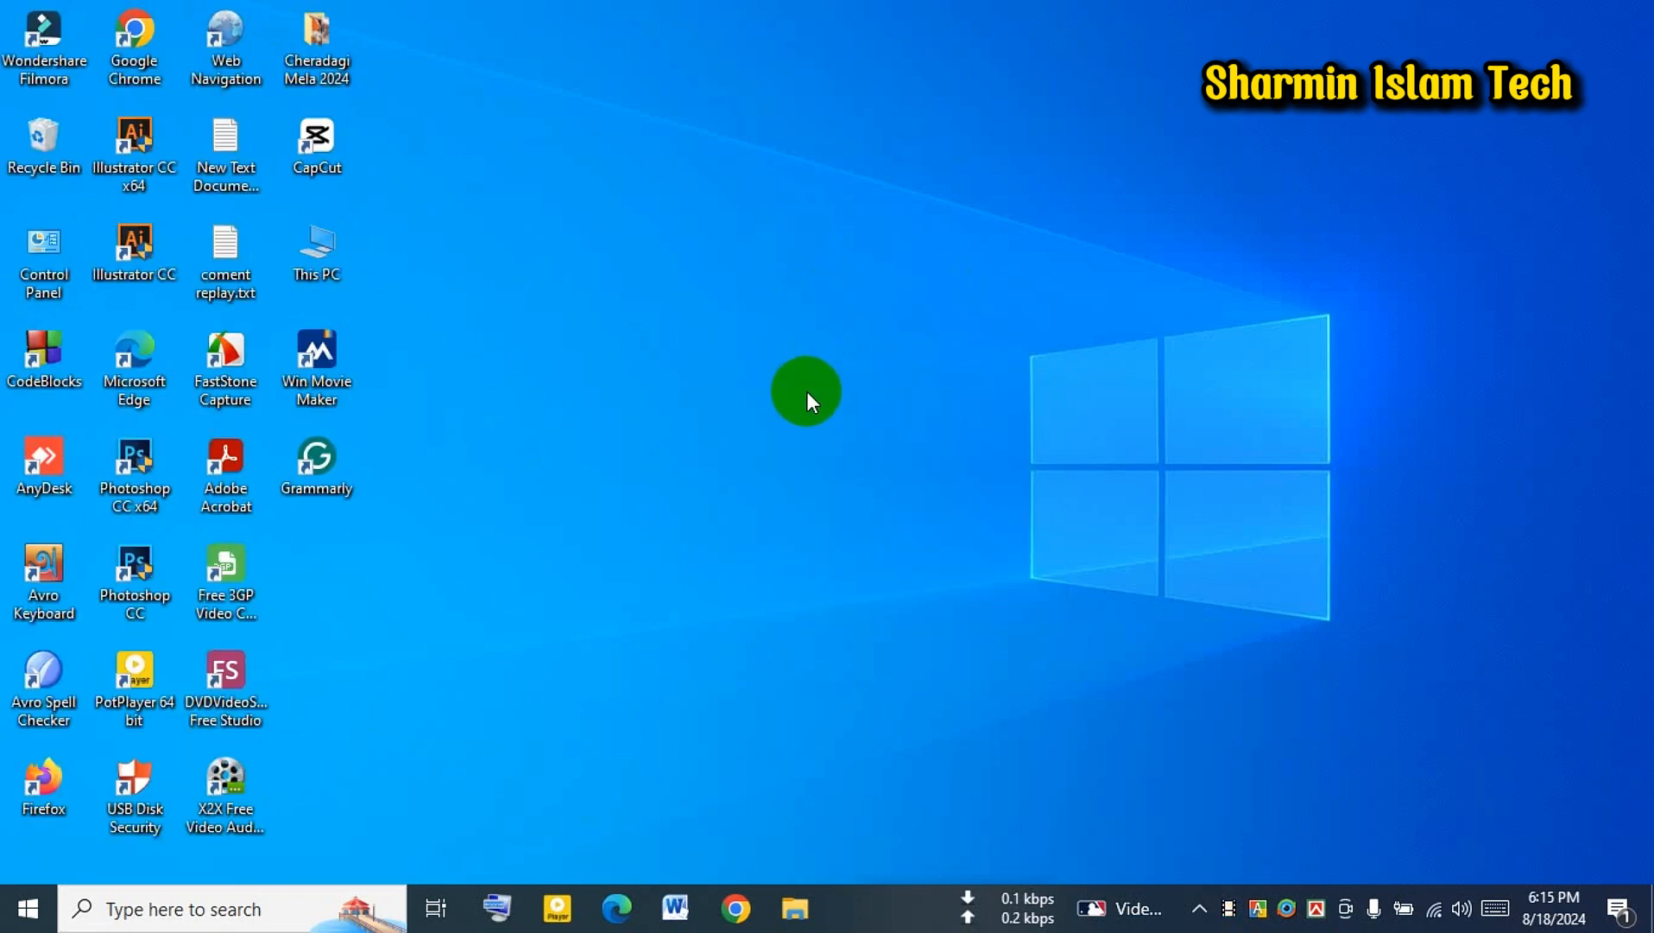